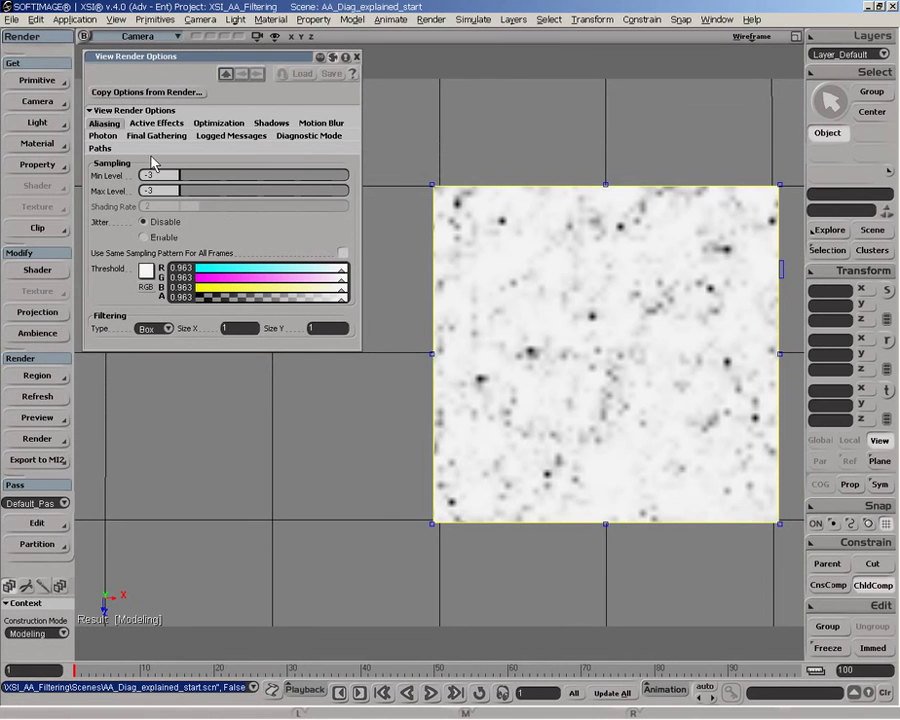
- Enable the View Sampling diagnostic in the view render options
left_click(311, 138)
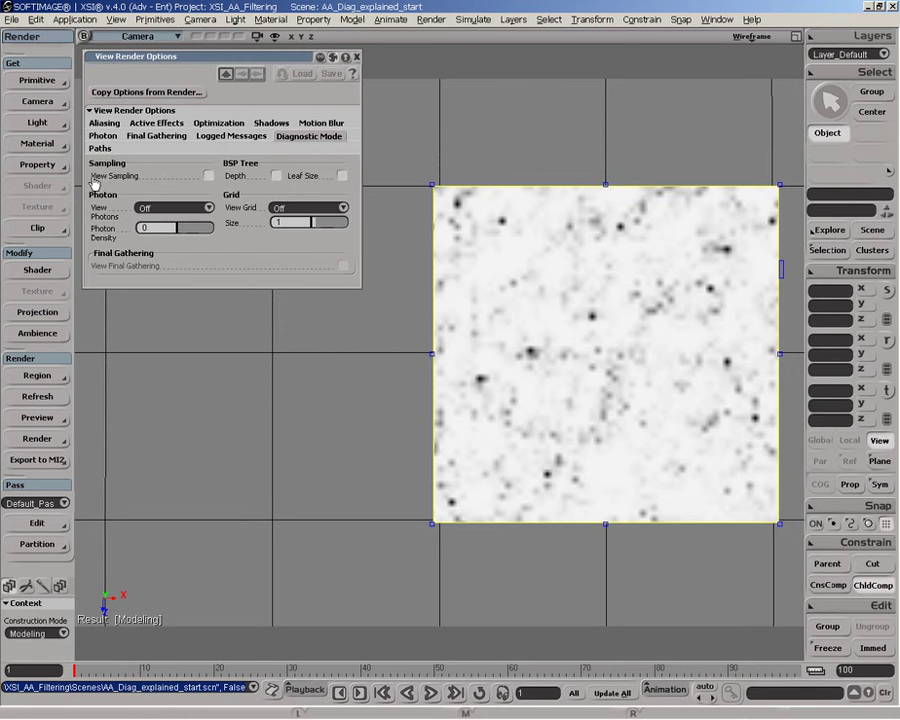
left_click(209, 176)
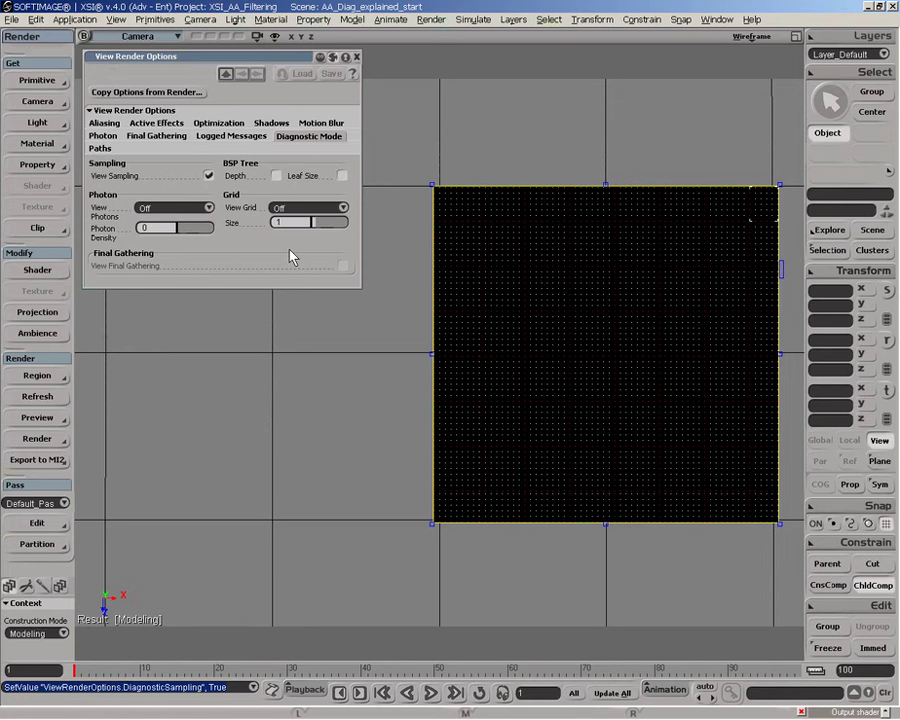
left_click(209, 177)
left_click(209, 177)
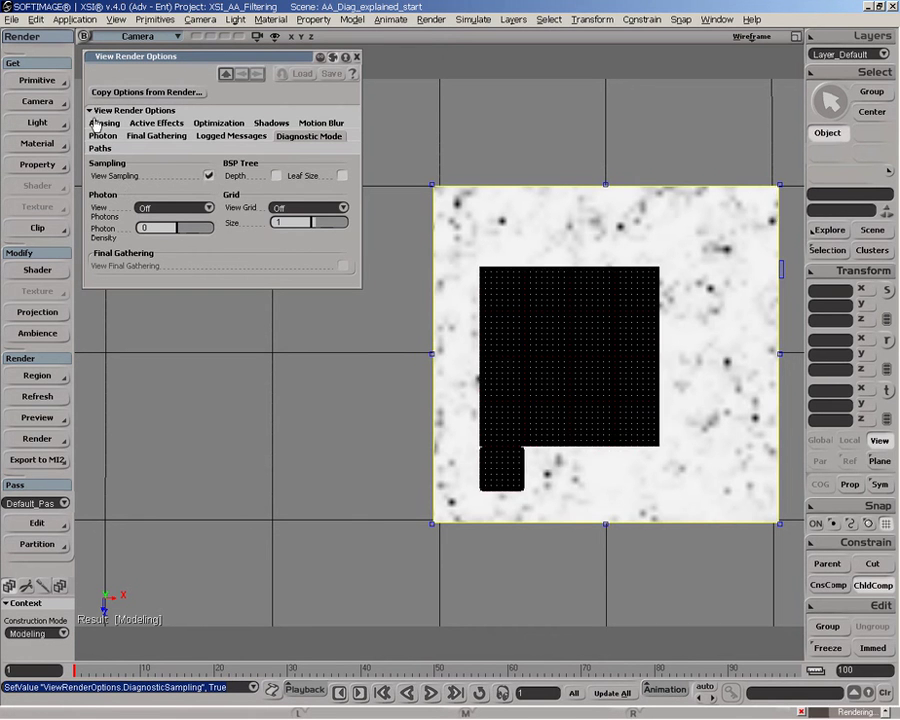
- Set both the minimum and maximum sampling levels to 0 and refresh the render region
left_click(104, 123)
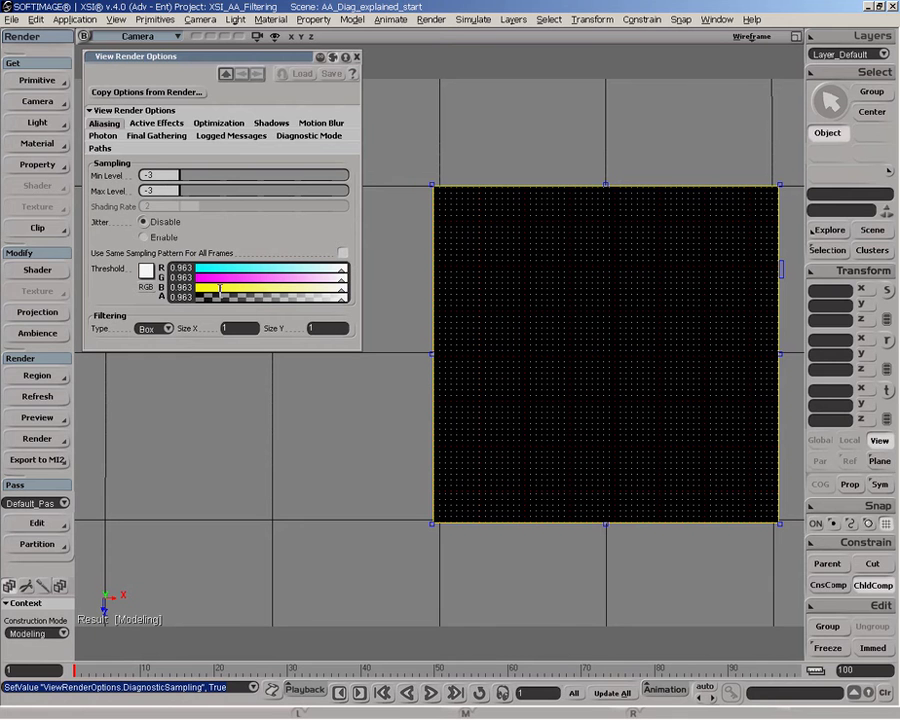
left_click(241, 175)
left_click(241, 190)
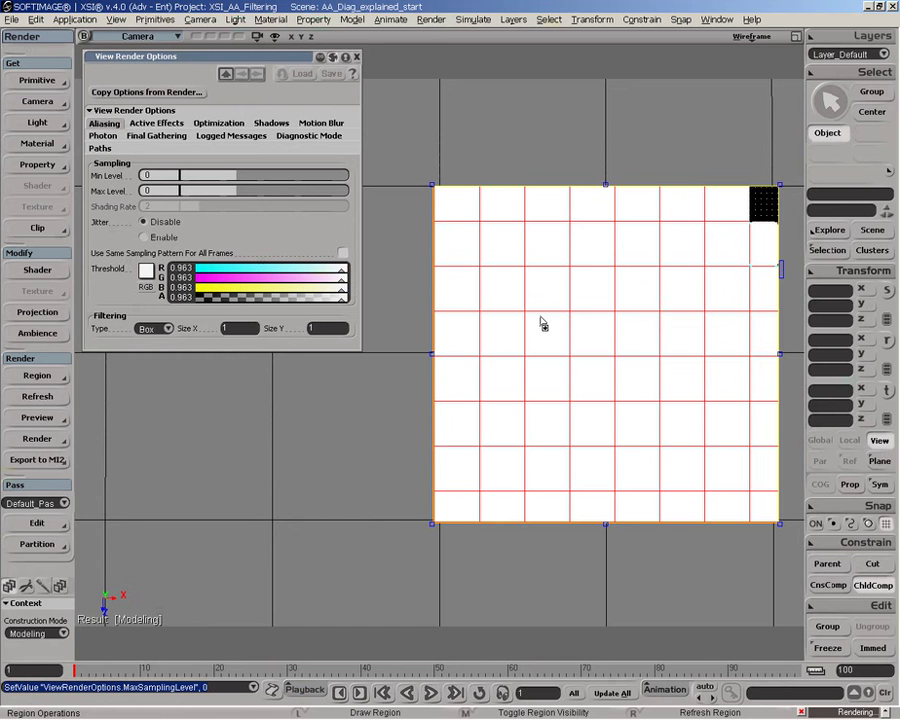
left_click(37, 397)
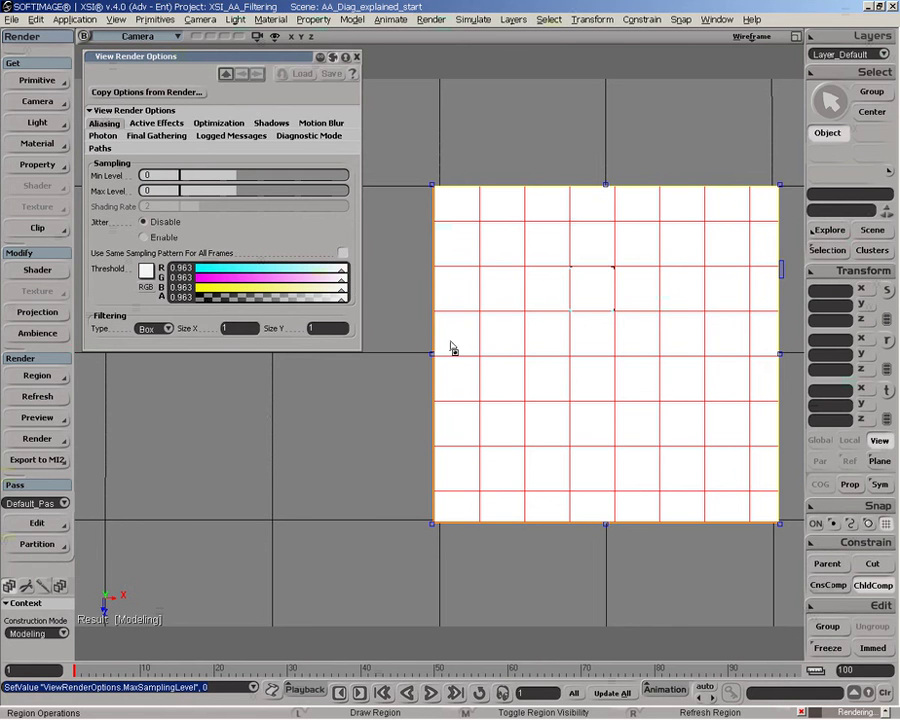
- Try render tile sizes of 32x32 and 64x64, refreshing the render region at 64x64
left_click(156, 125)
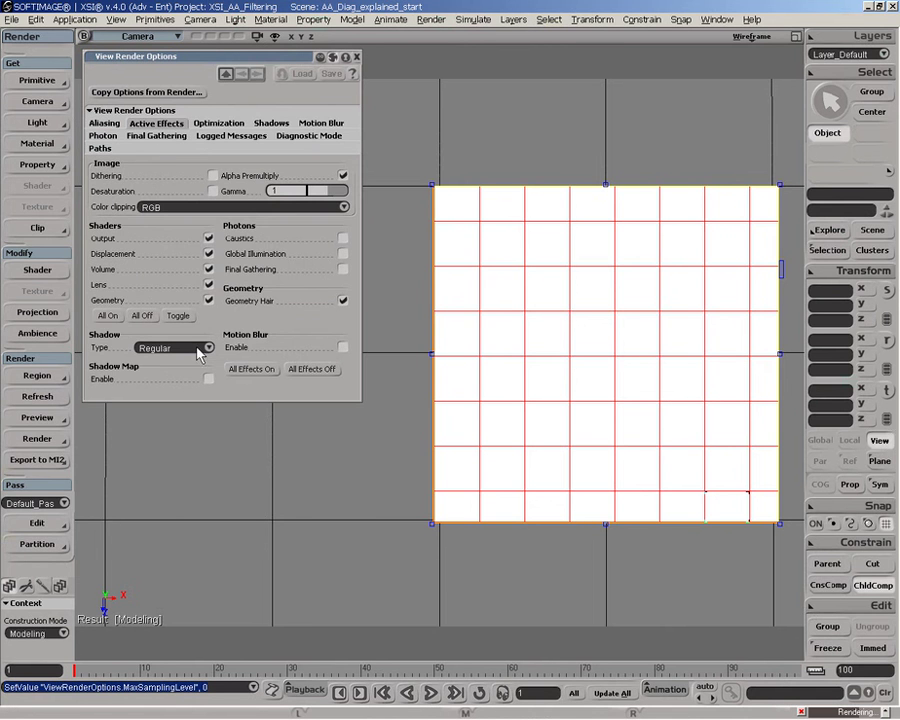
left_click(217, 122)
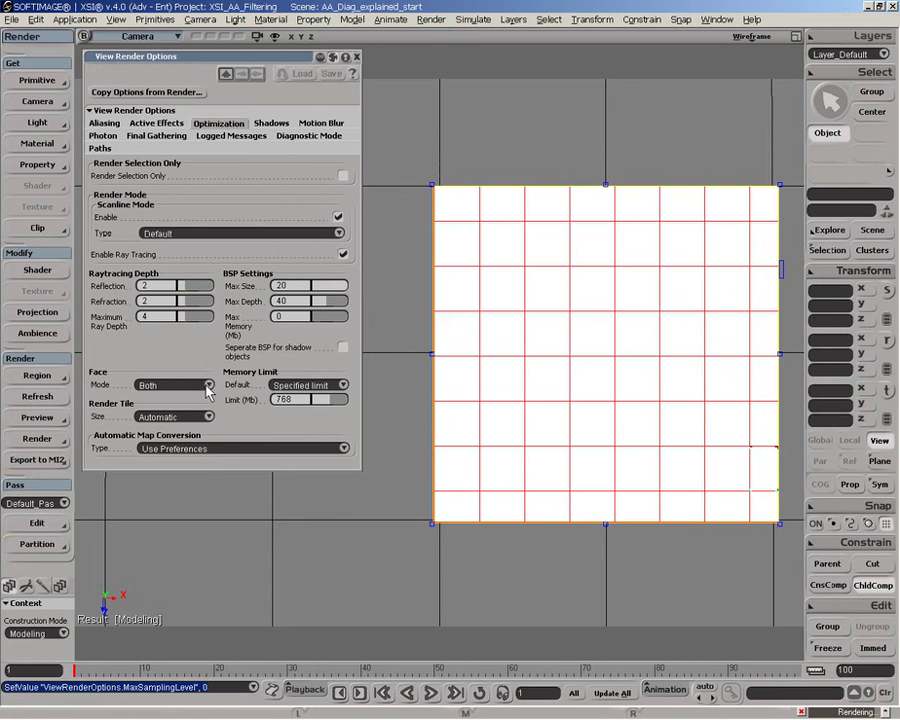
left_click(192, 416)
left_click(182, 466)
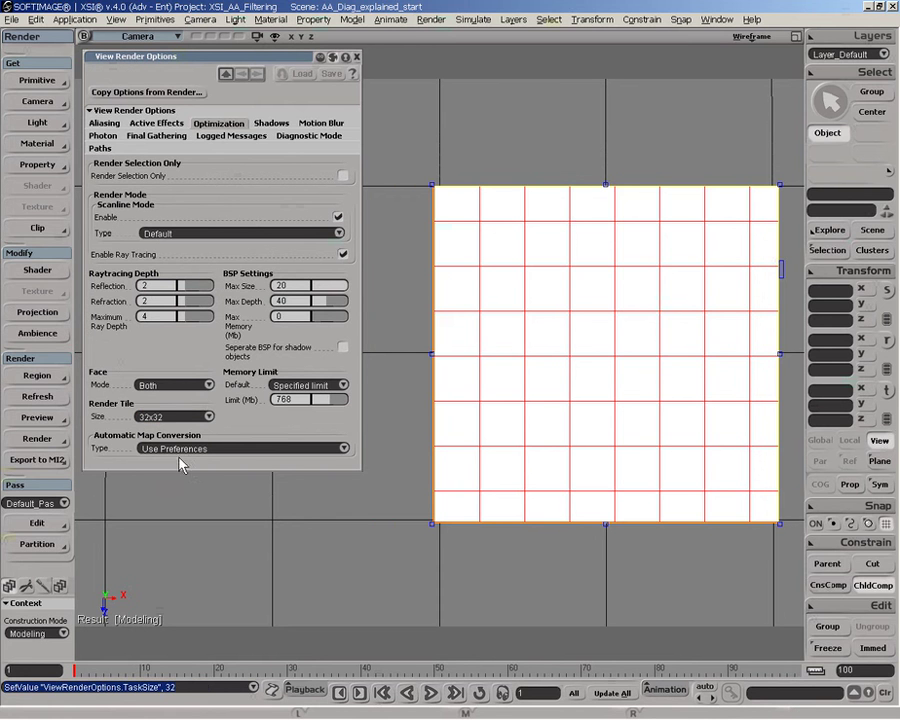
left_click(204, 416)
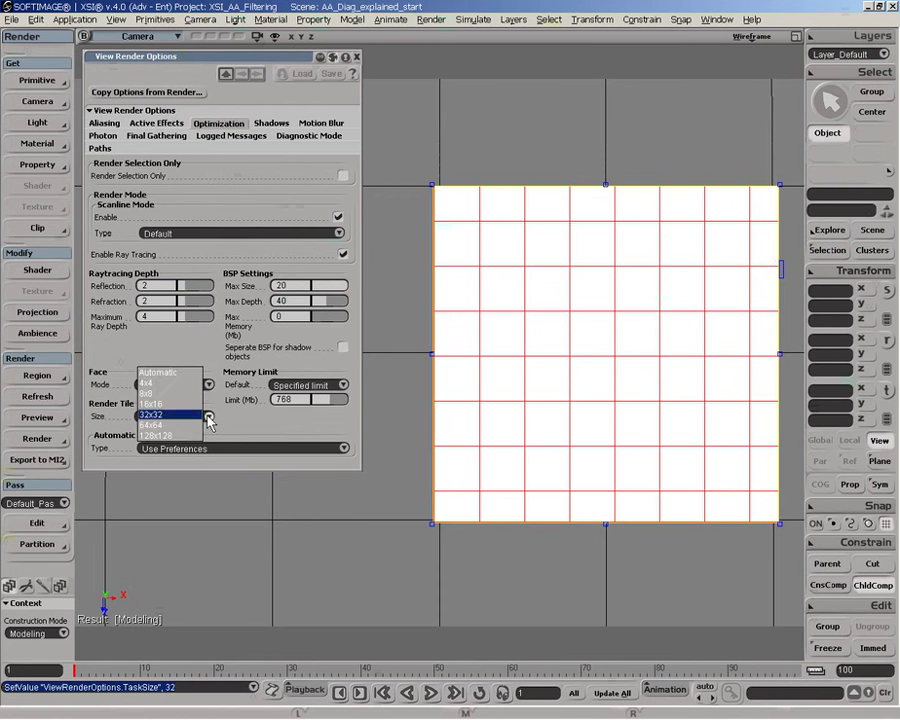
left_click(178, 427)
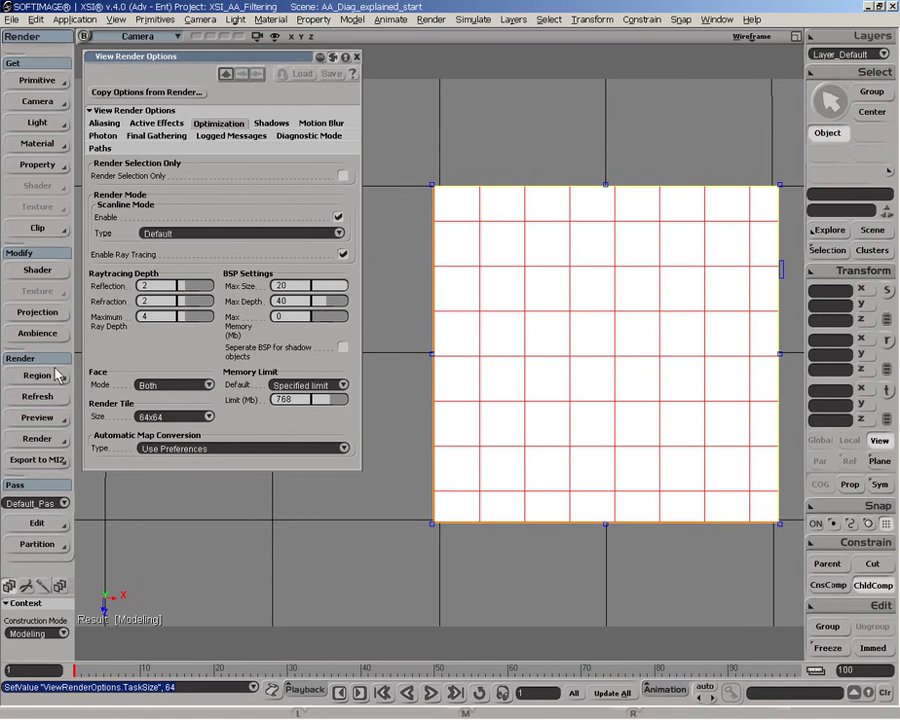
left_click(34, 396)
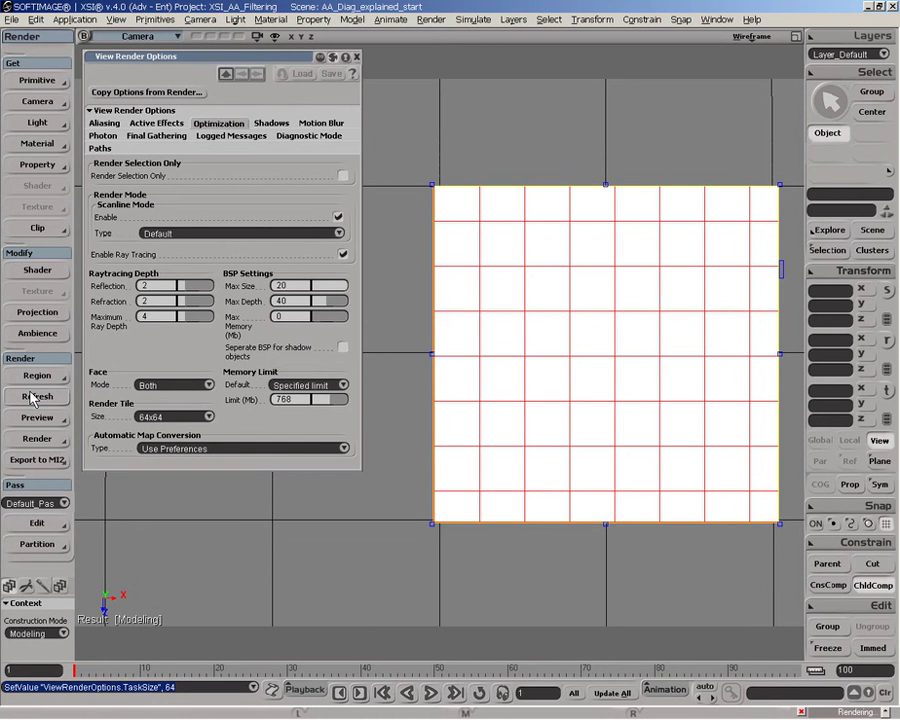
- Set the render tile size to 128x128 and refresh the render region
left_click(204, 416)
left_click(240, 428)
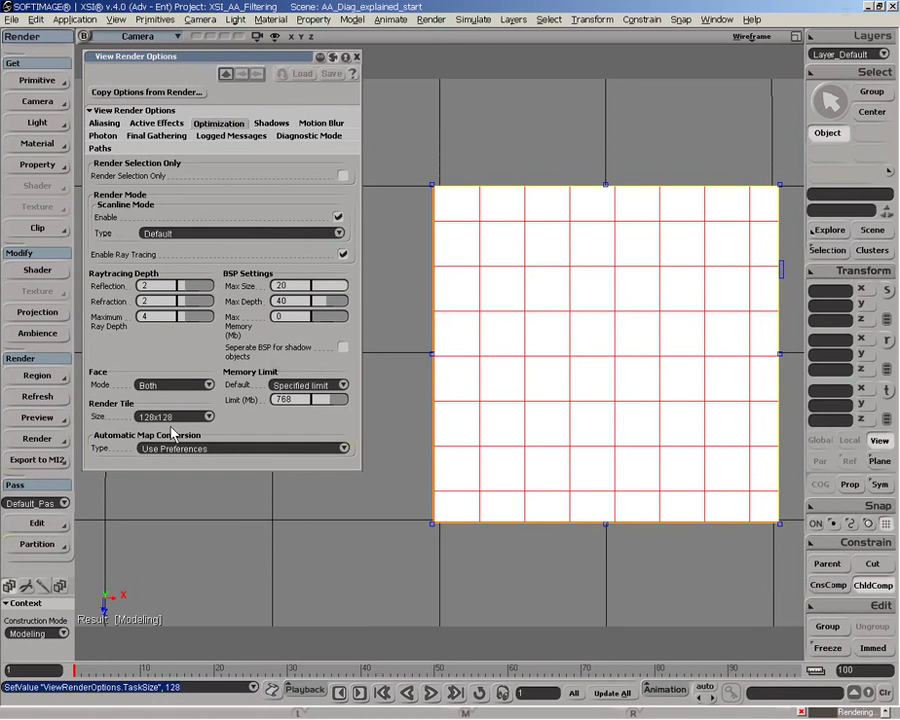
left_click(44, 403)
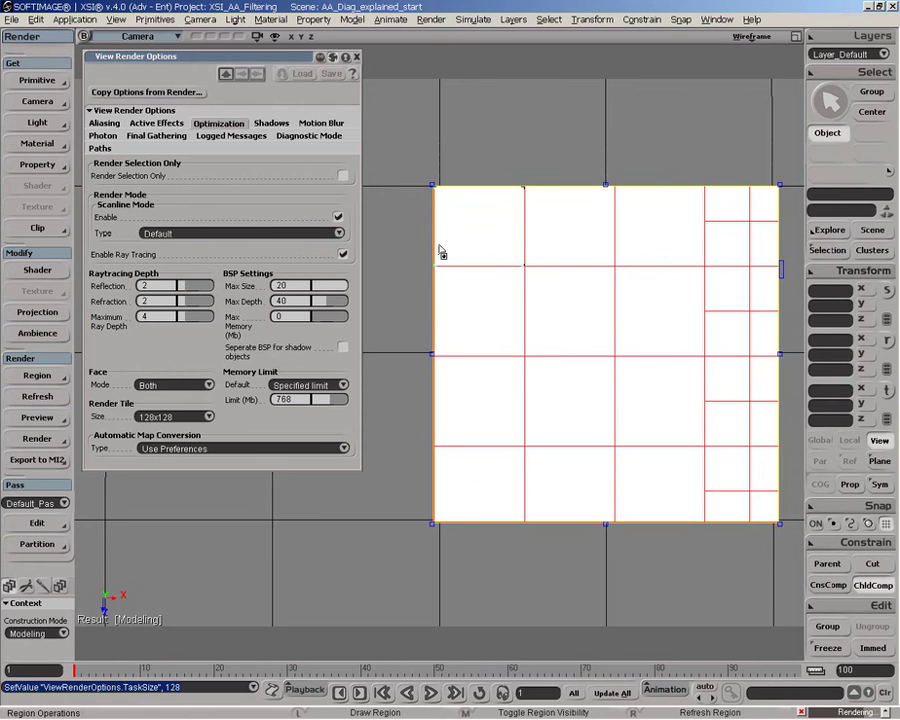
- Set the render tile size to Automatic and refresh the render region
left_click(208, 416)
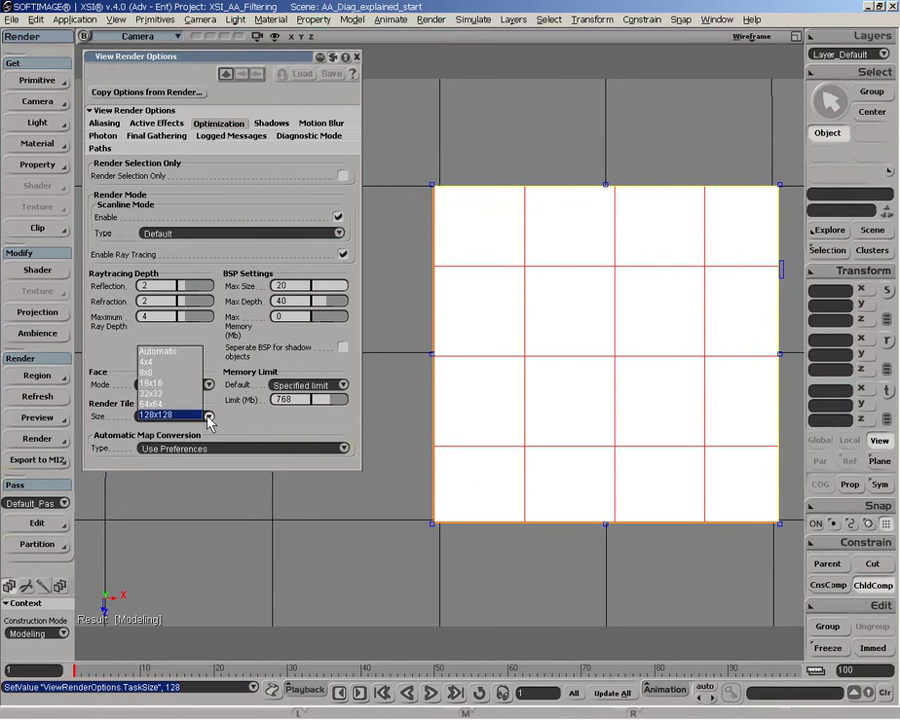
left_click(172, 353)
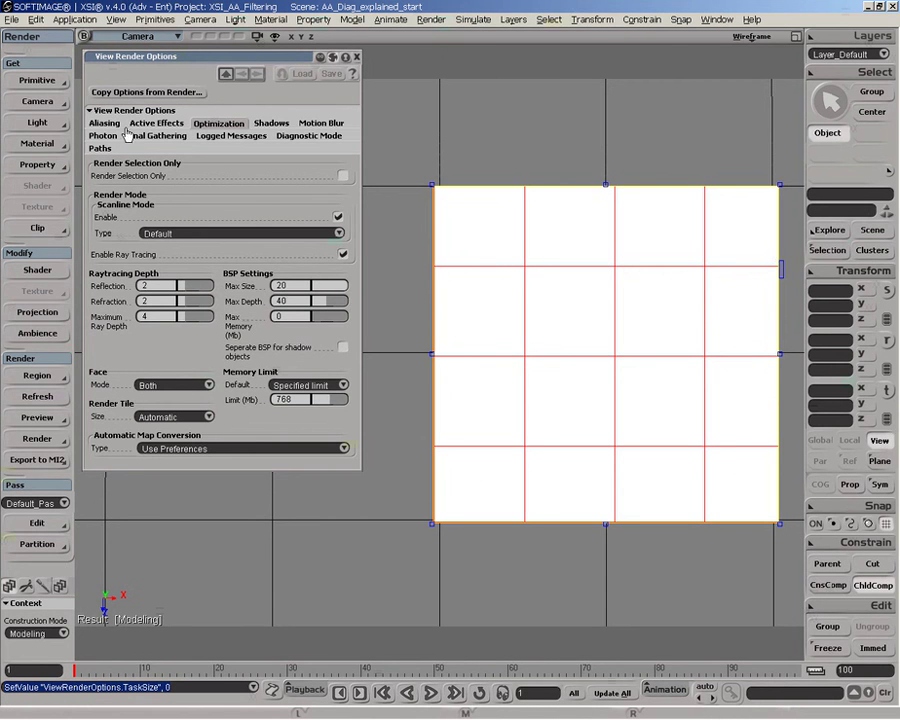
left_click(40, 395)
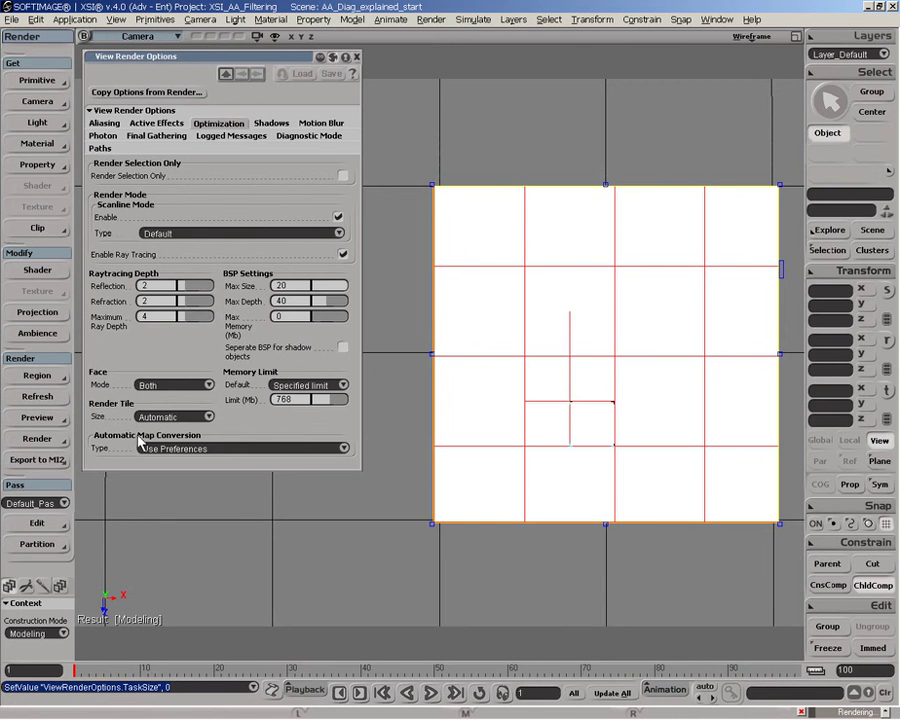
left_click(98, 124)
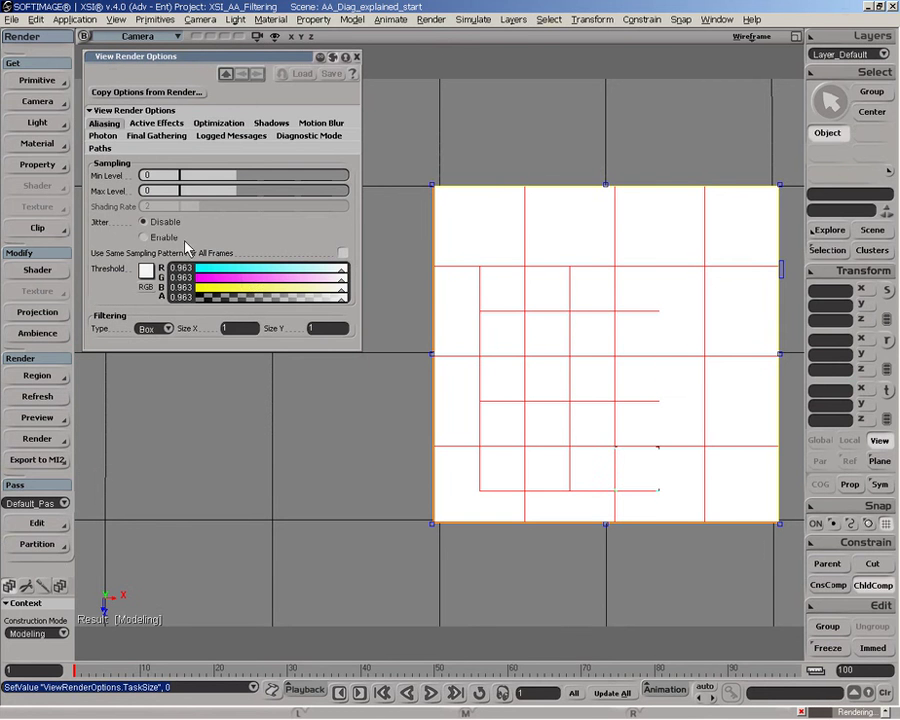
left_click(152, 123)
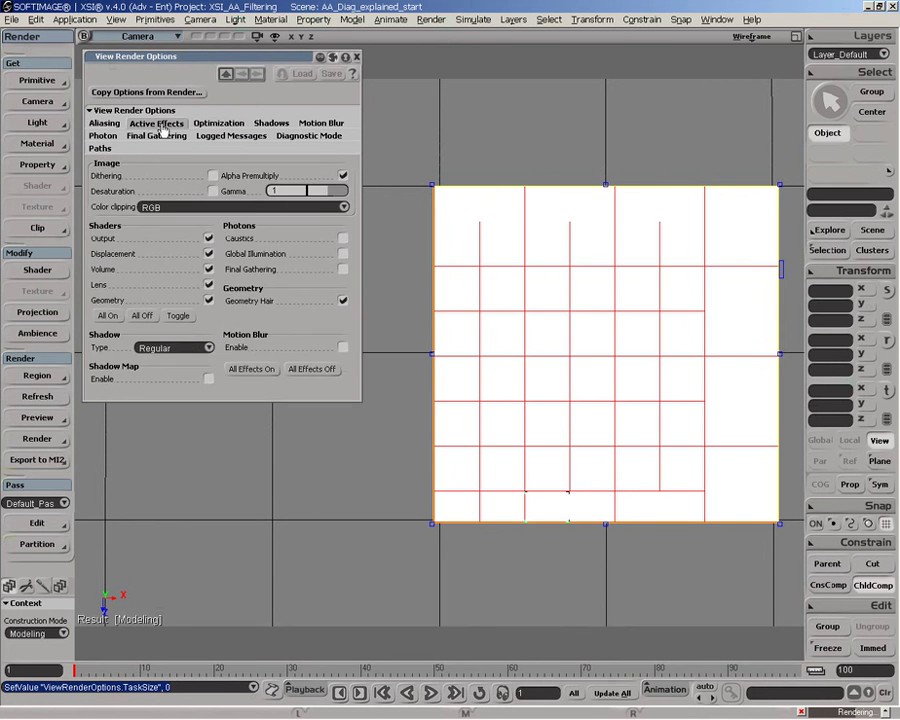
left_click(220, 124)
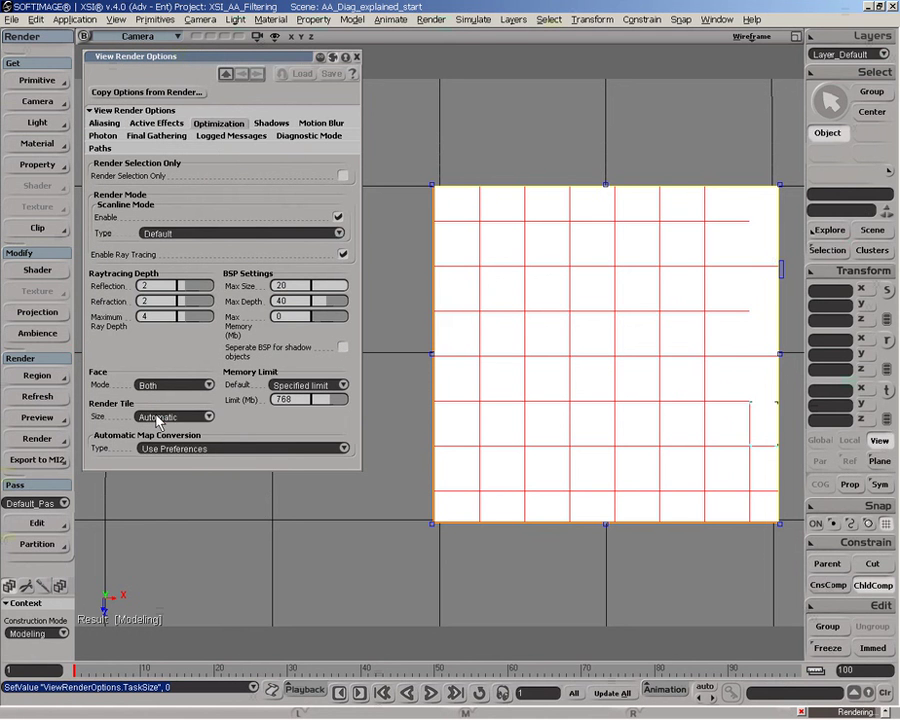
left_click(163, 416)
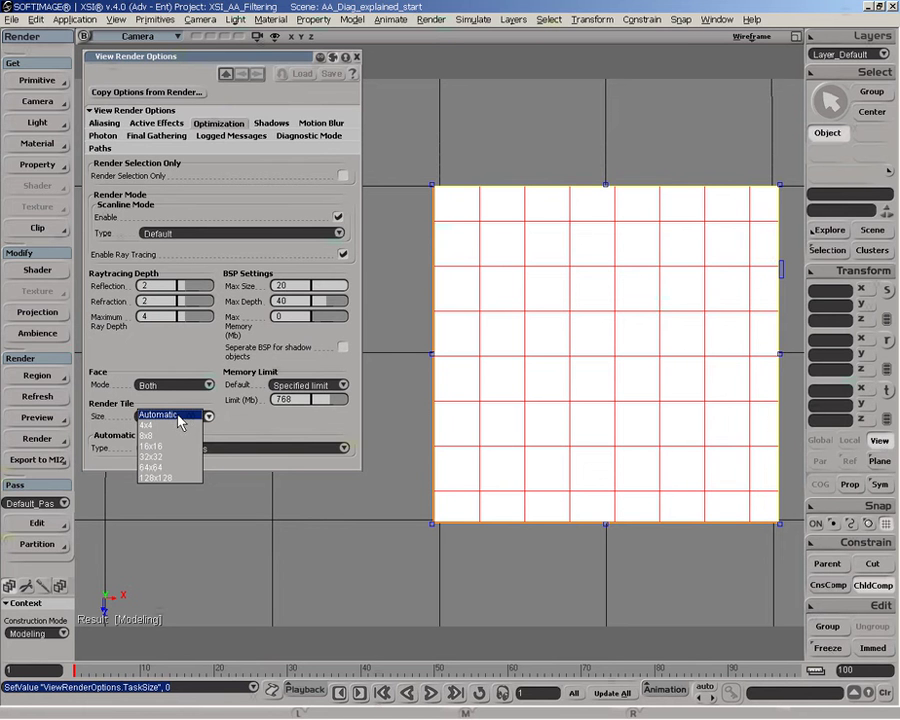
left_click(179, 416)
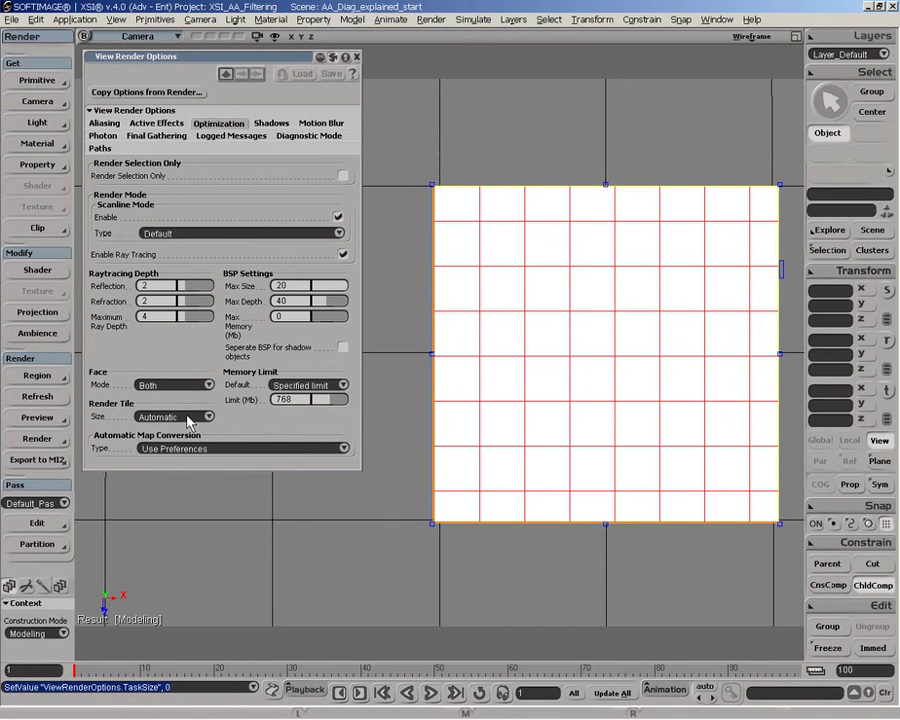
- Set the minimum sampling level to -2 and compare the region with View Sampling off and on, leaving it on
left_click(104, 123)
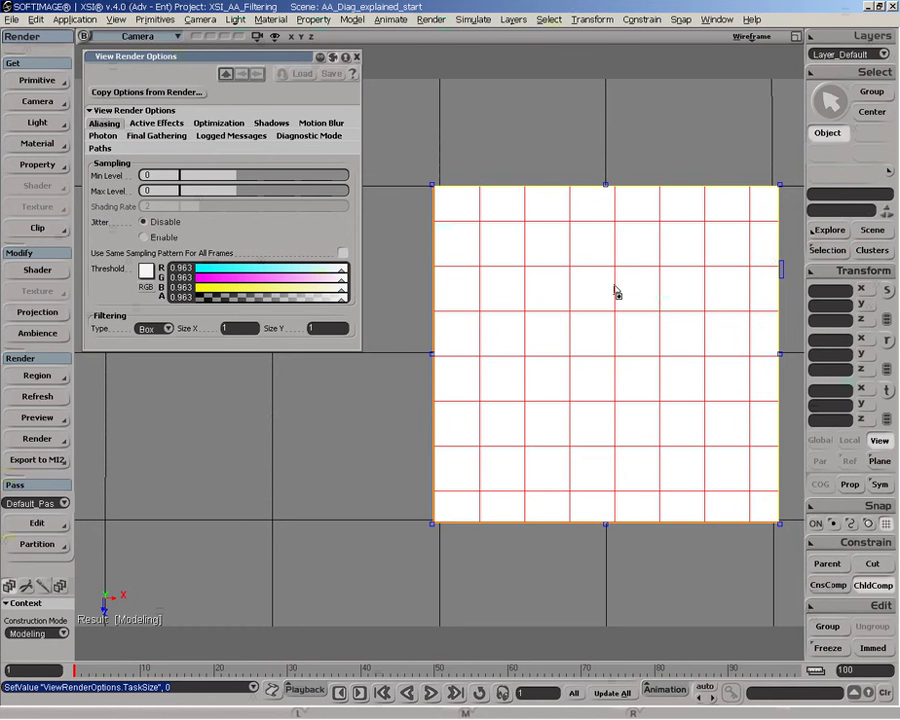
left_click_drag(235, 178, 203, 180)
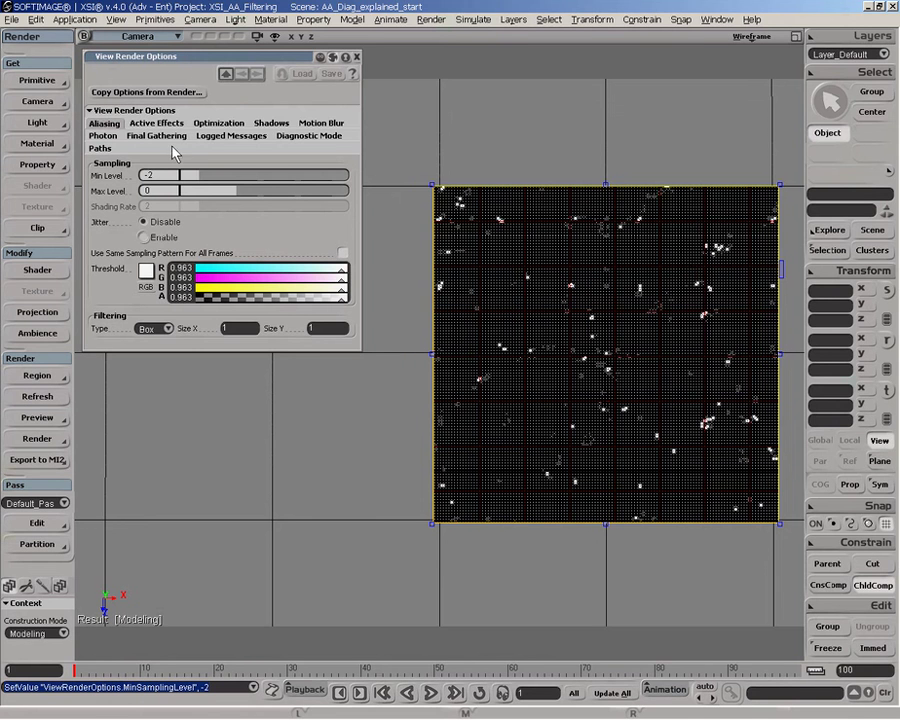
left_click(305, 136)
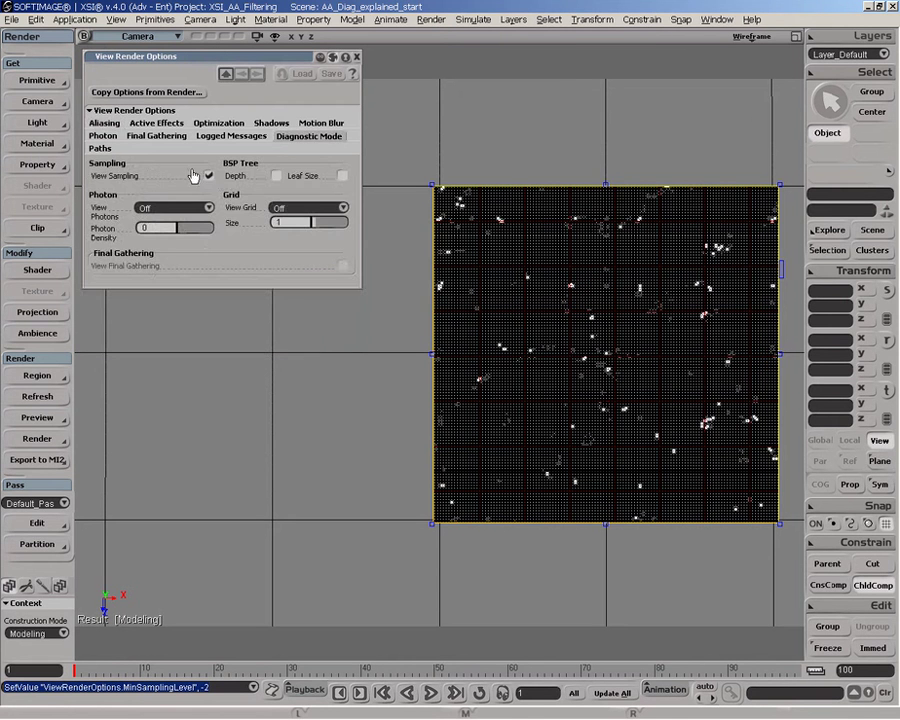
left_click(209, 176)
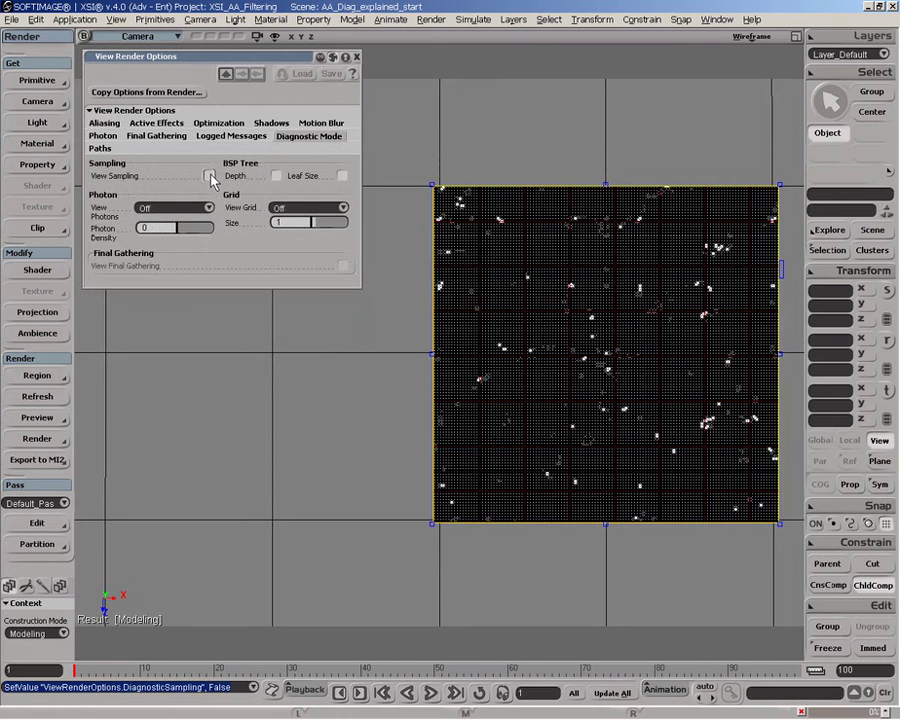
left_click(209, 176)
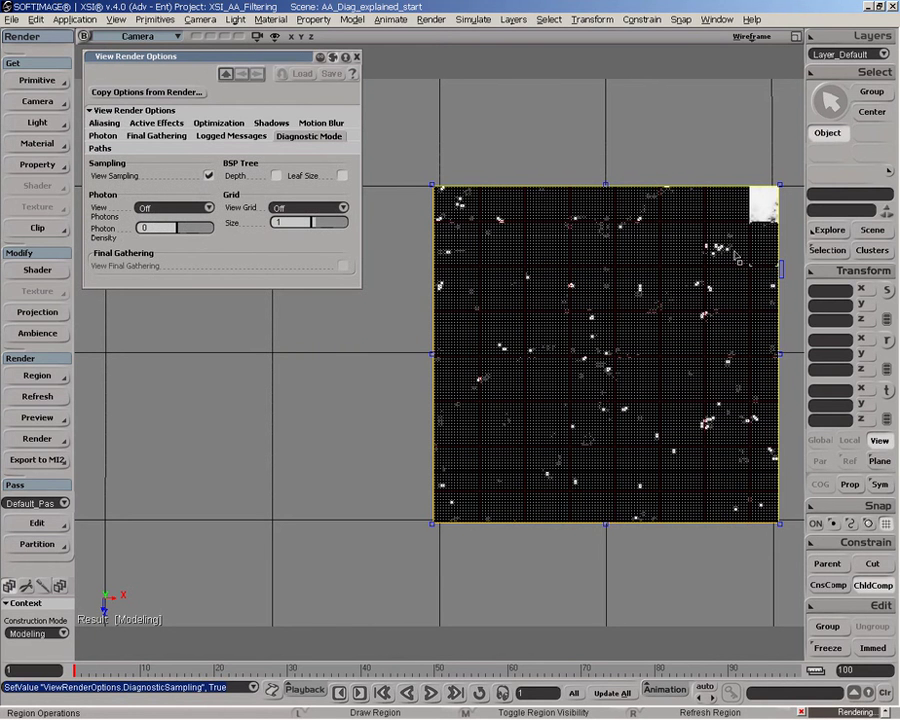
left_click(209, 176)
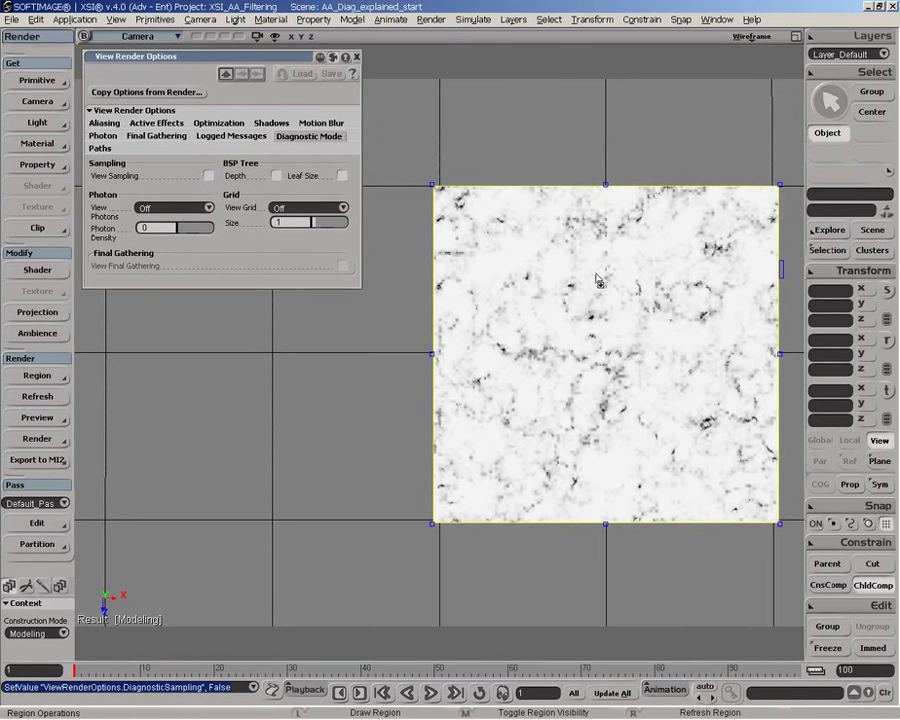
left_click(209, 176)
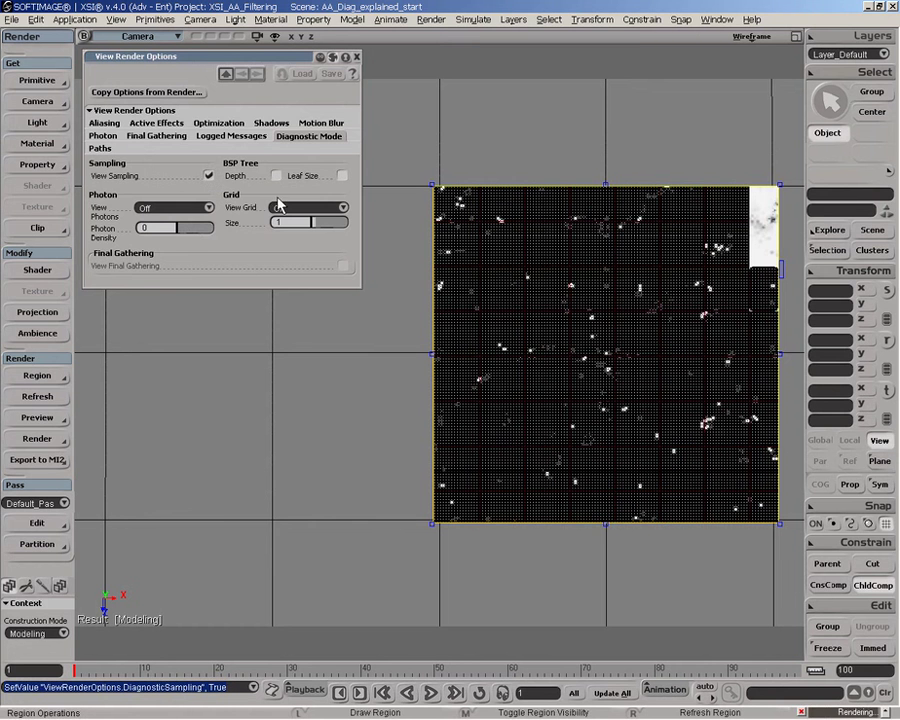
- Try low and high sampling thresholds, leaving all RGBA channels at 0.019
left_click(104, 123)
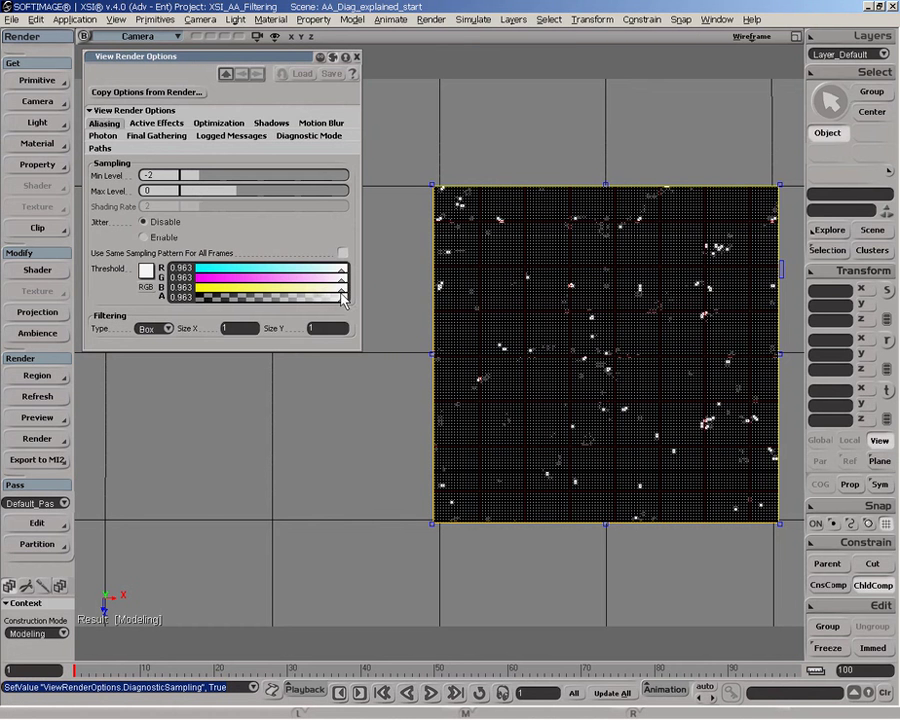
left_click_drag(344, 297, 201, 283)
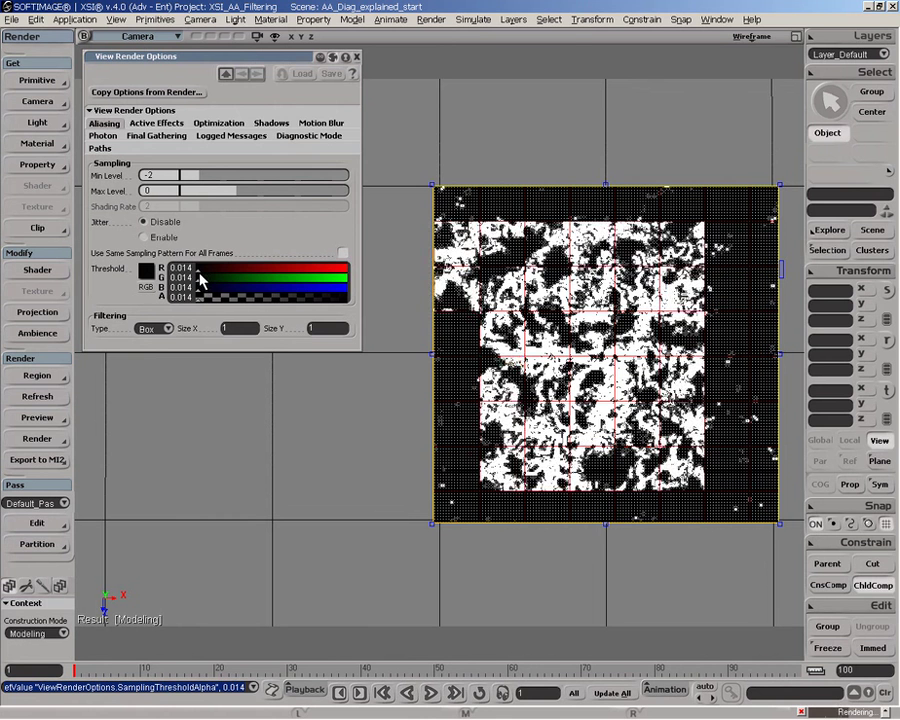
left_click_drag(305, 292, 340, 273)
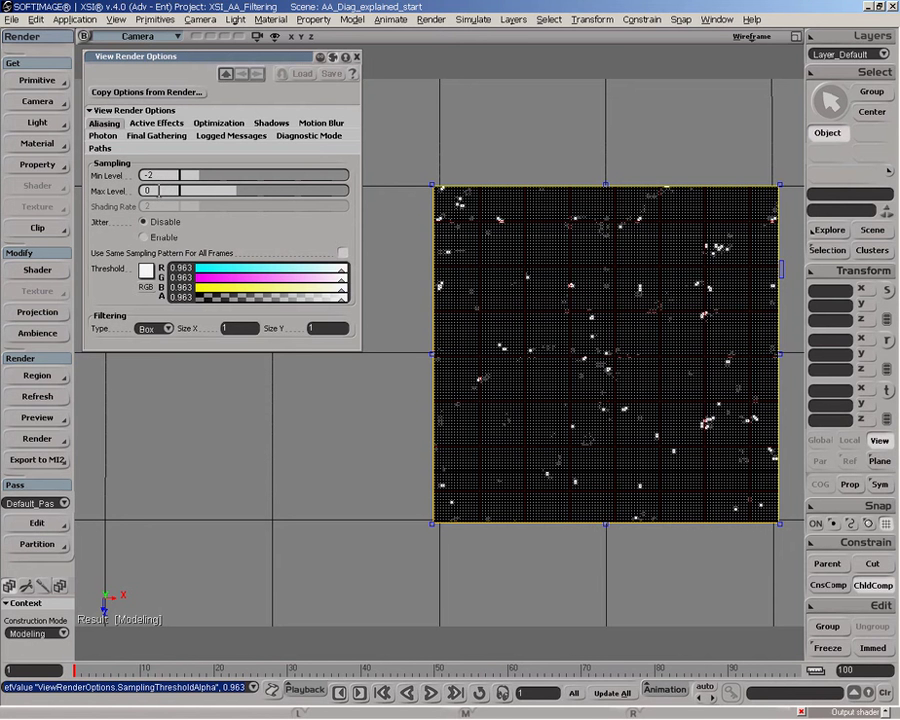
left_click_drag(205, 299, 198, 299, "ctrl")
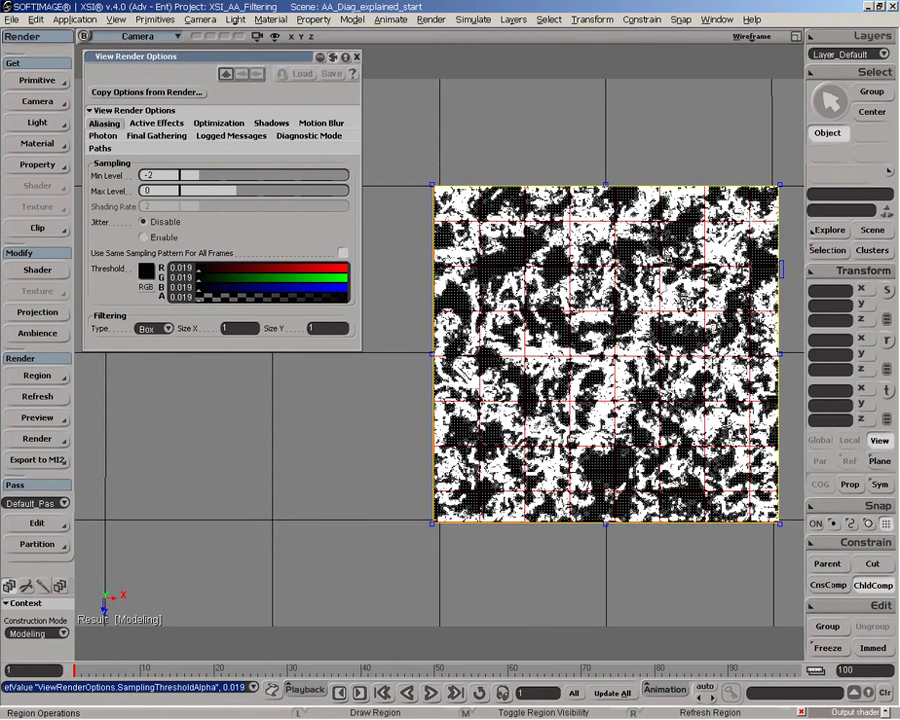
- Turn the View Sampling diagnostic off and back on to compare the plain render region with its sampling pattern
left_click(37, 375)
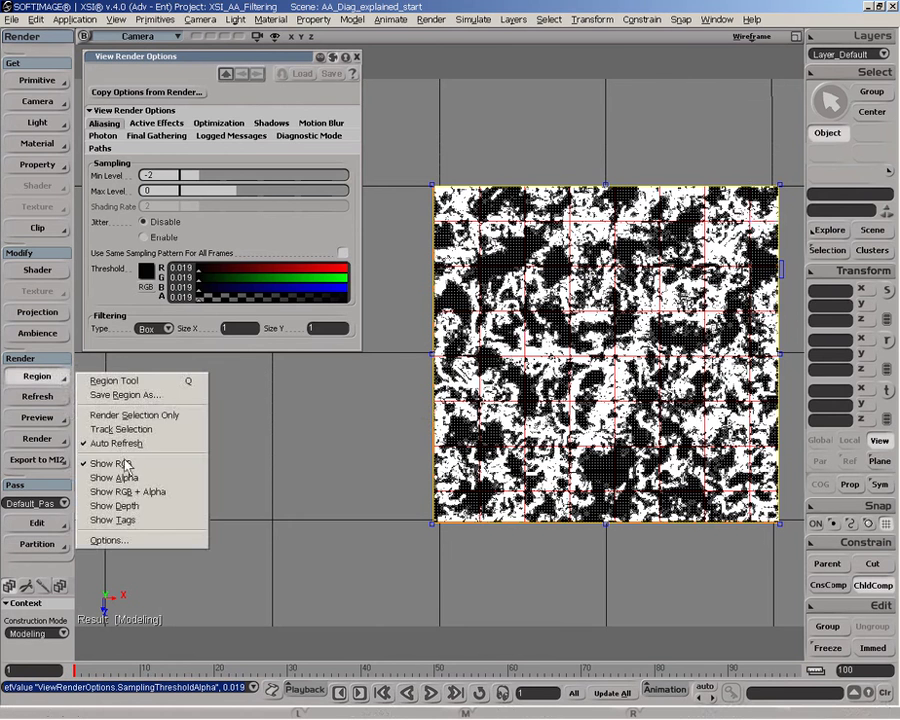
left_click(309, 135)
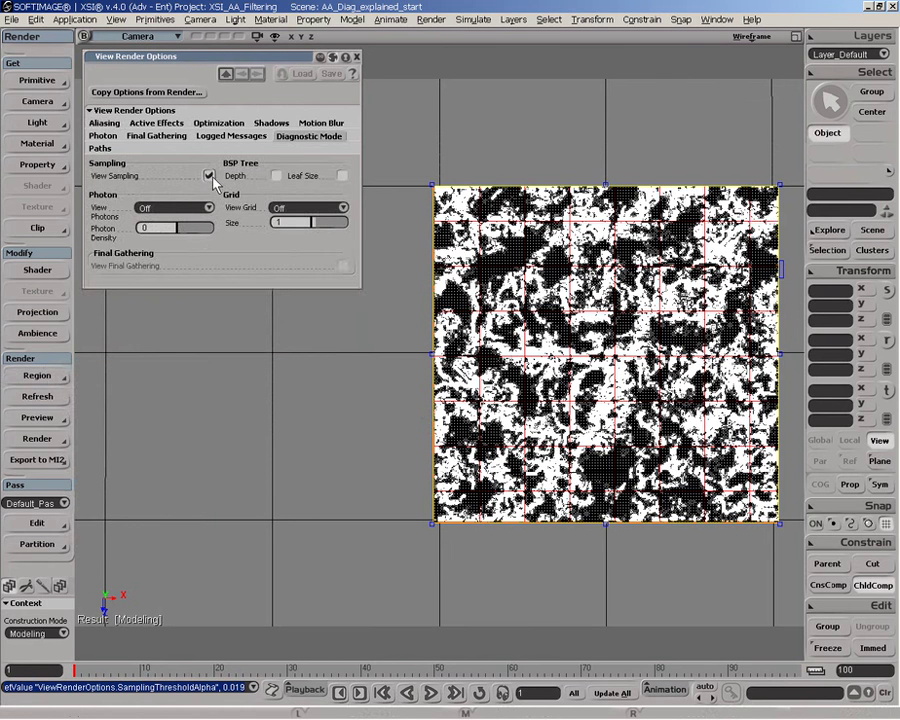
left_click(210, 176)
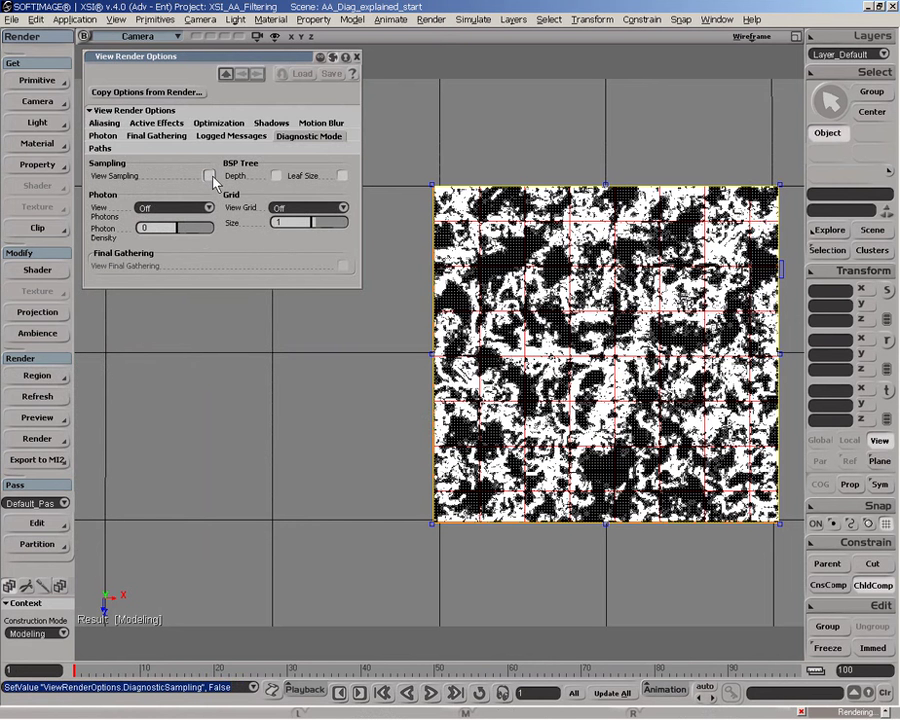
left_click(209, 176)
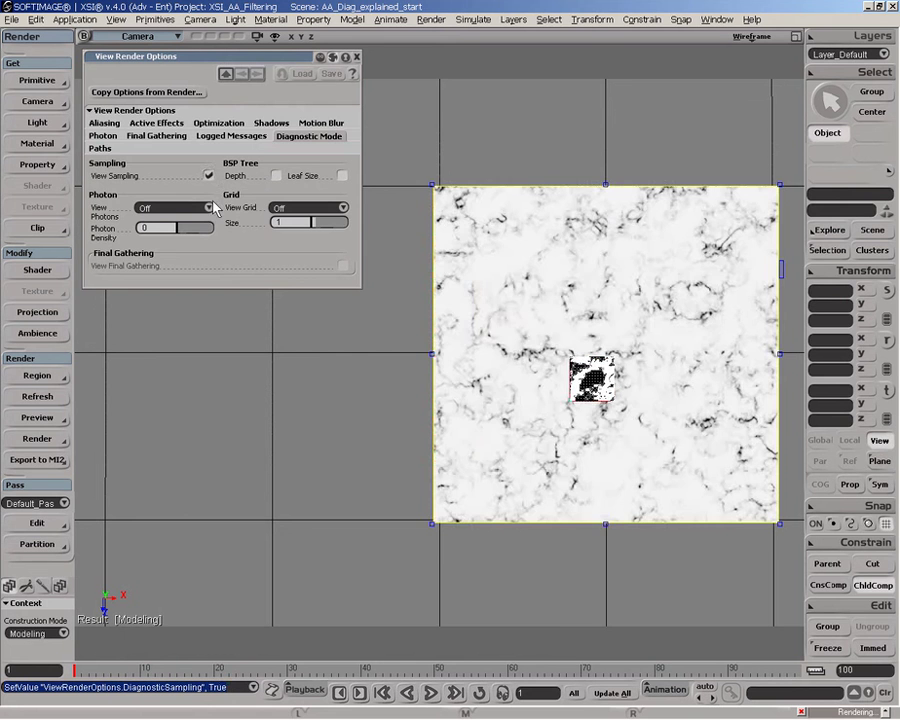
- Set the maximum sampling level to 1 and try thresholds of 0.967 and 0.647, leaving all RGBA channels at 0.121
left_click(104, 123)
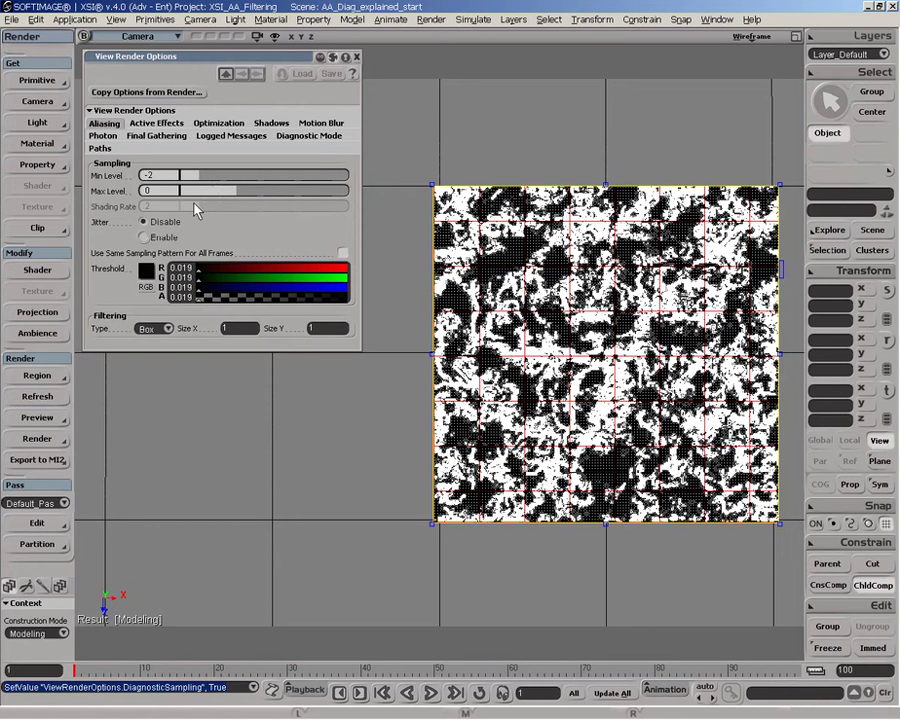
left_click_drag(241, 199, 252, 198)
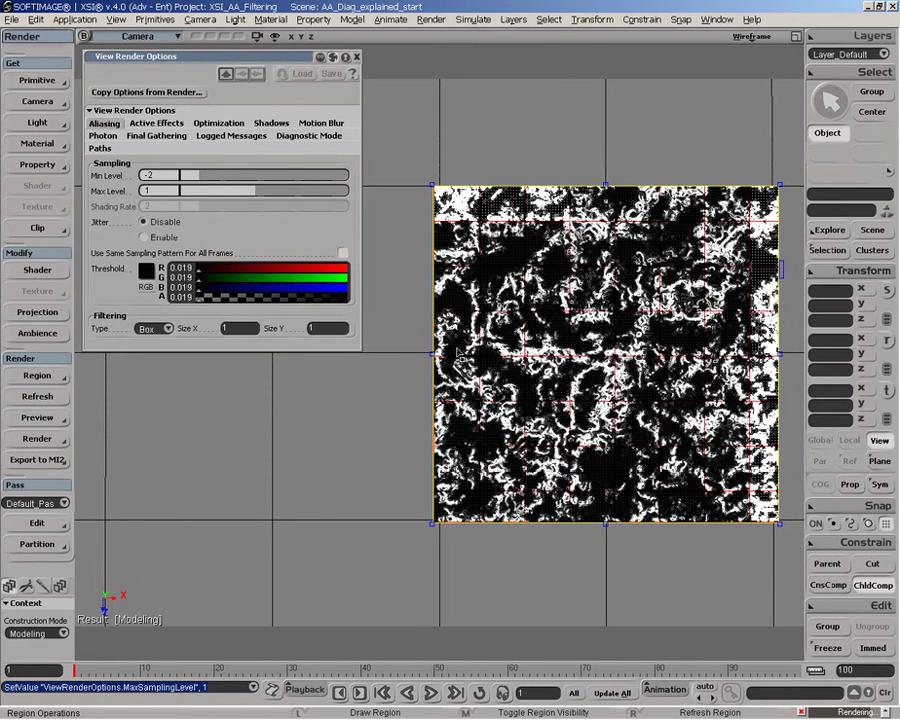
left_click_drag(206, 299, 342, 301)
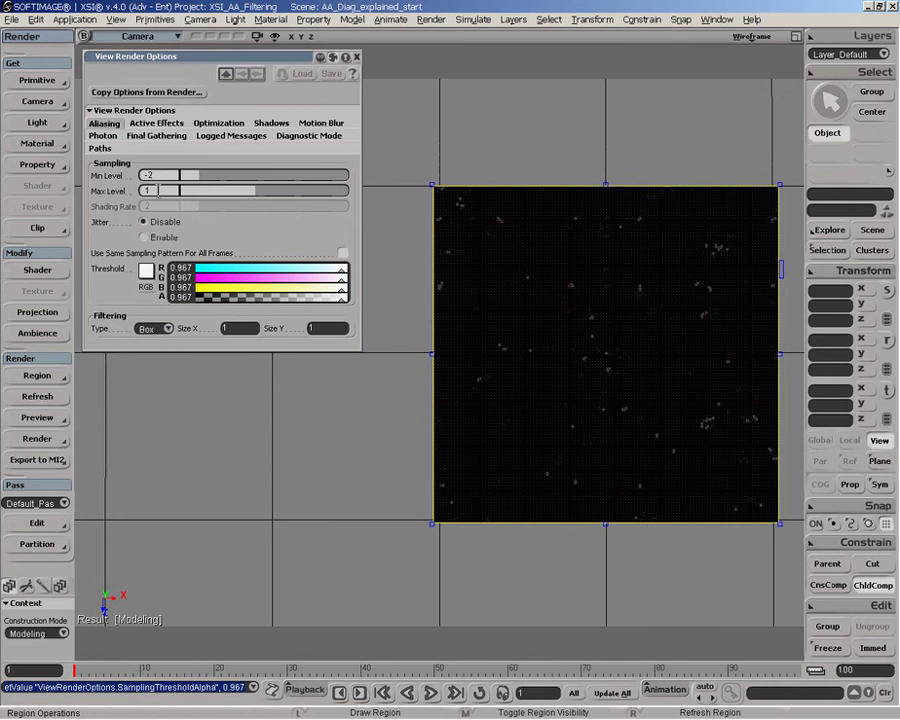
left_click(159, 190)
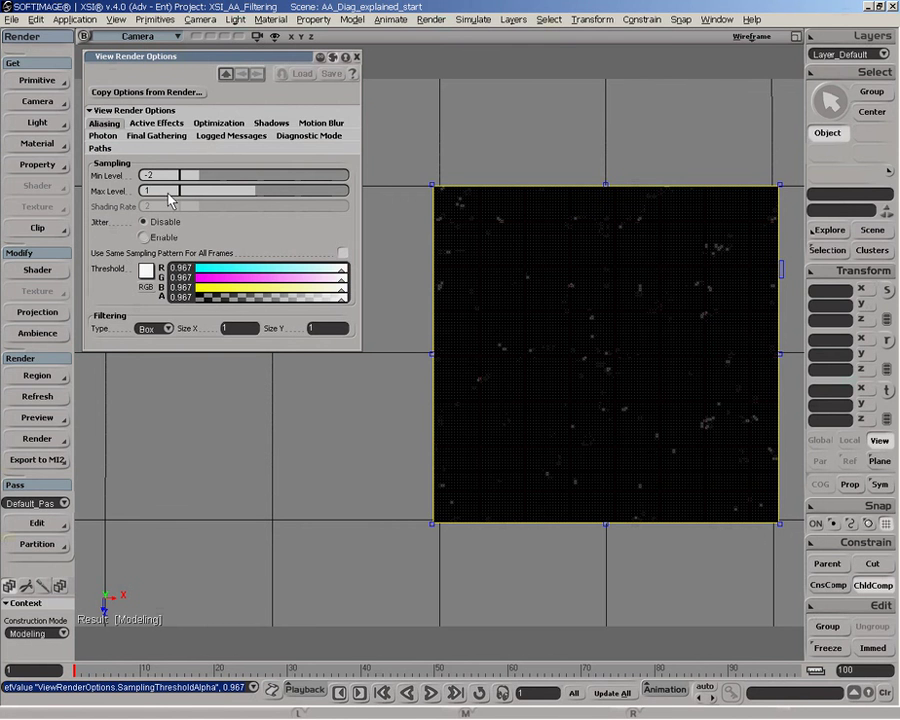
left_click_drag(344, 297, 293, 298)
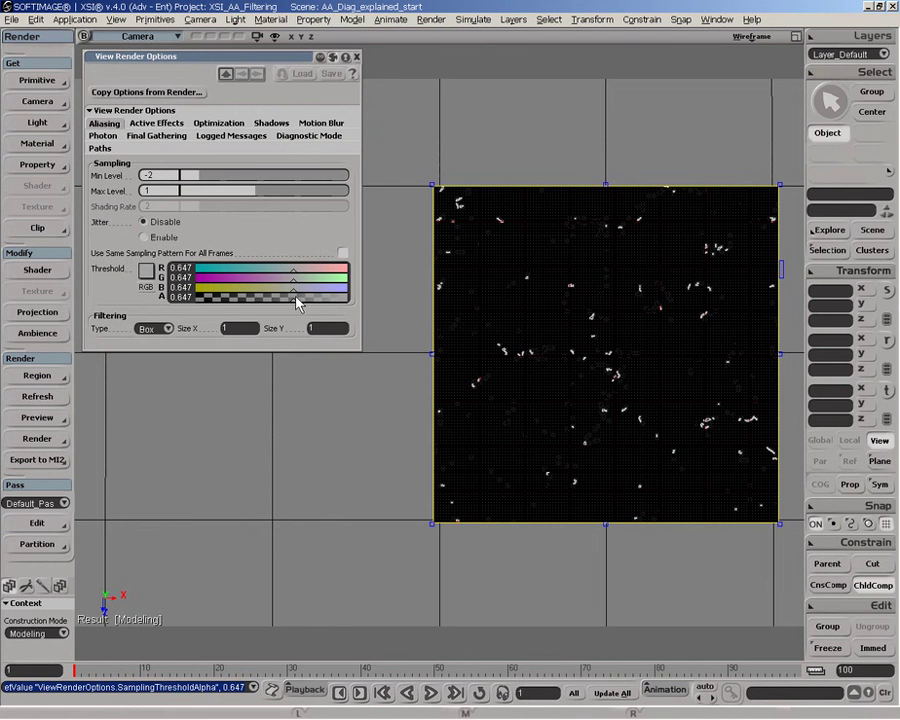
left_click_drag(297, 303, 213, 297)
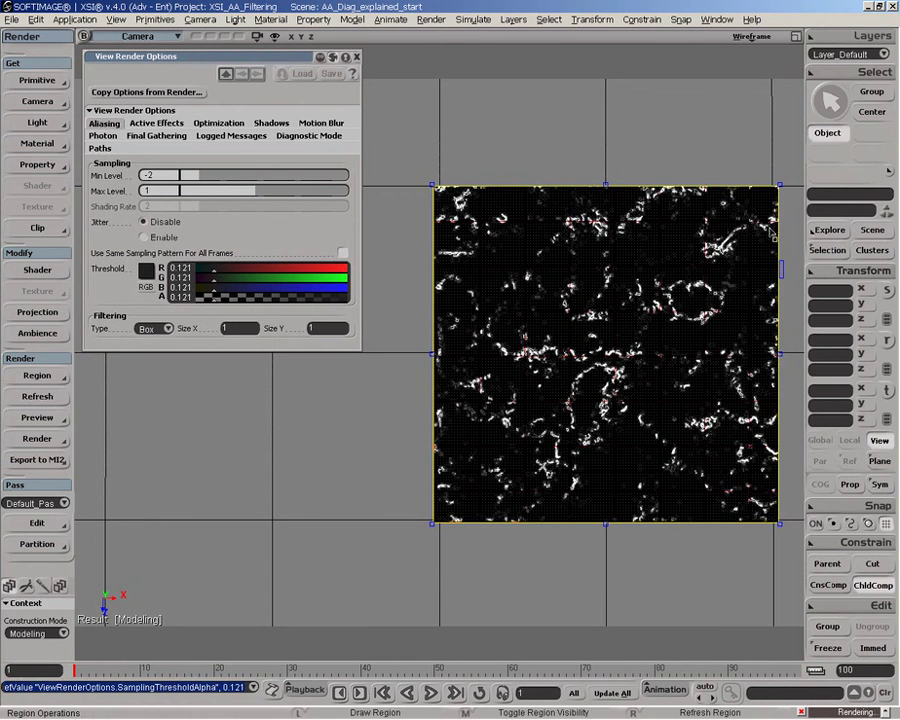
- Turn off the View Sampling diagnostic to show the plain render in the region
left_click(309, 135)
left_click(208, 175)
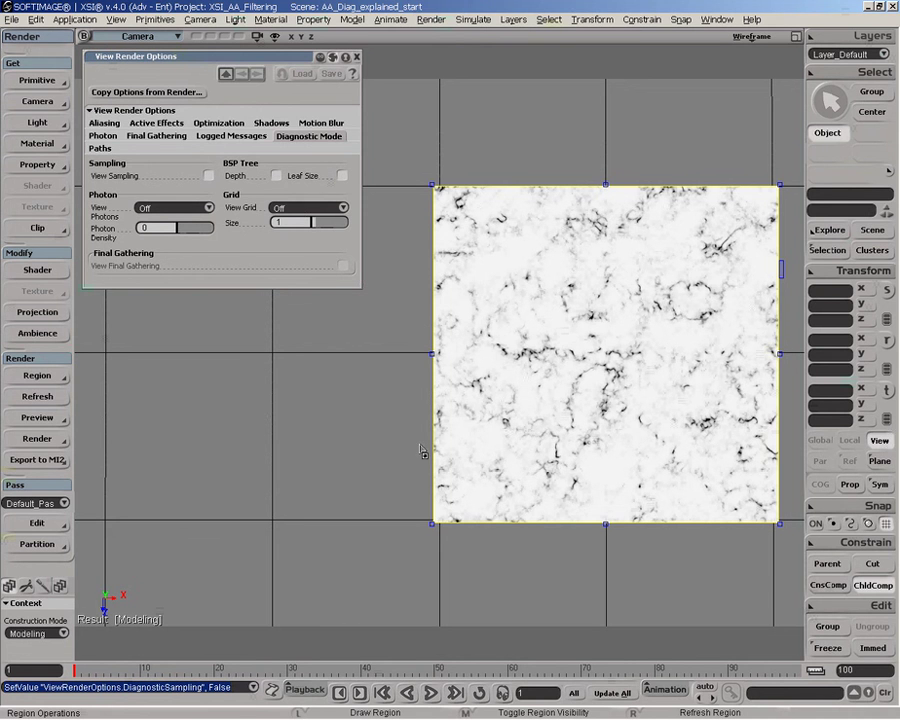
- Open the SI Command Prompt, change to E:\DVD\XSI_AA_Filtering\Render_Pictures and list its files, moving the window below the render options
mouse_move(180, 716)
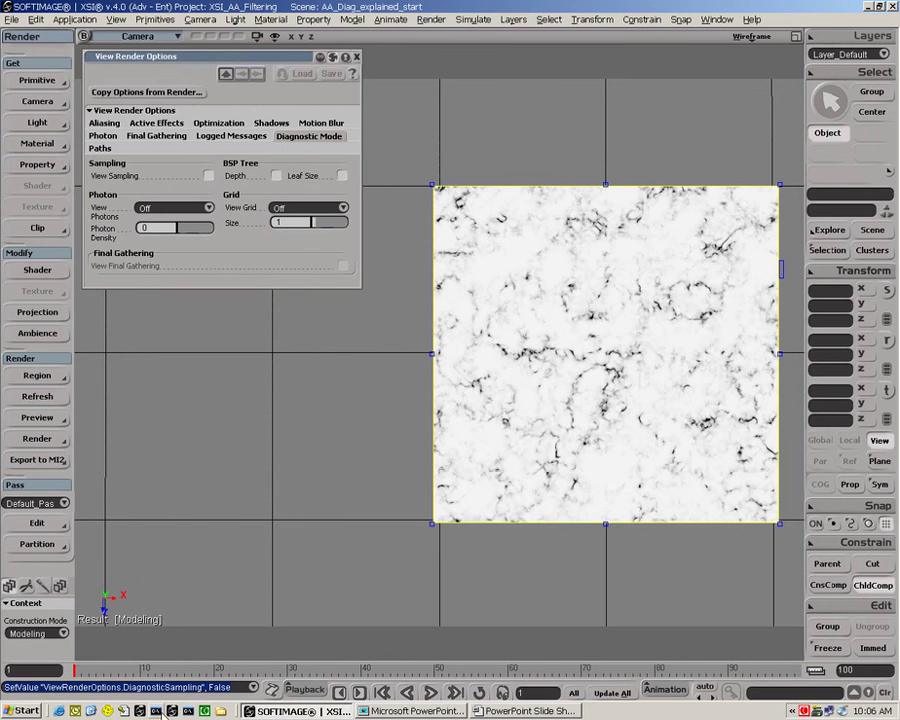
left_click(156, 711)
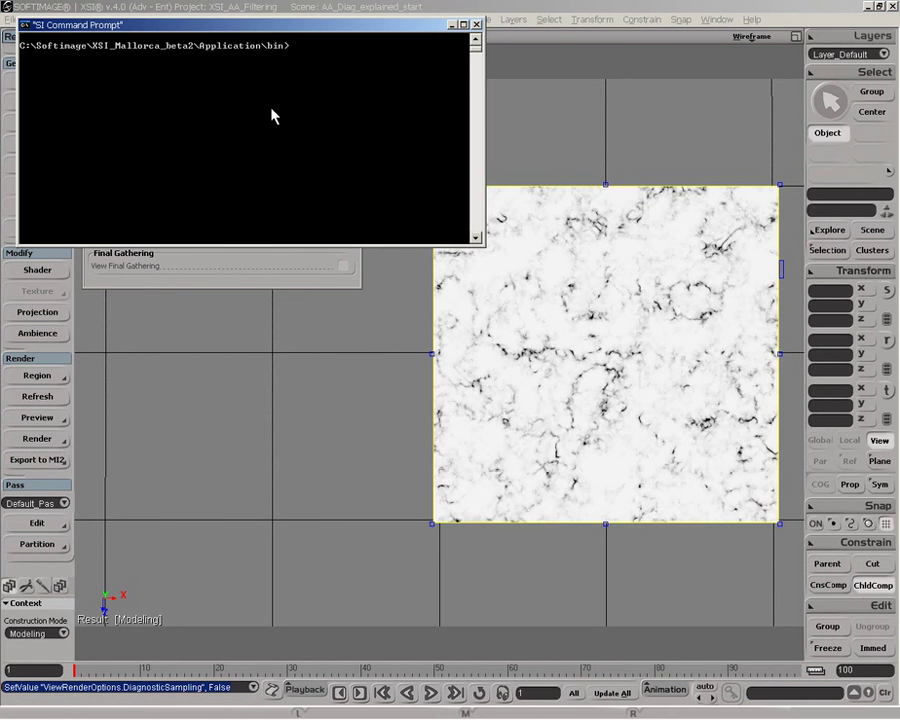
left_click_drag(250, 24, 406, 298)
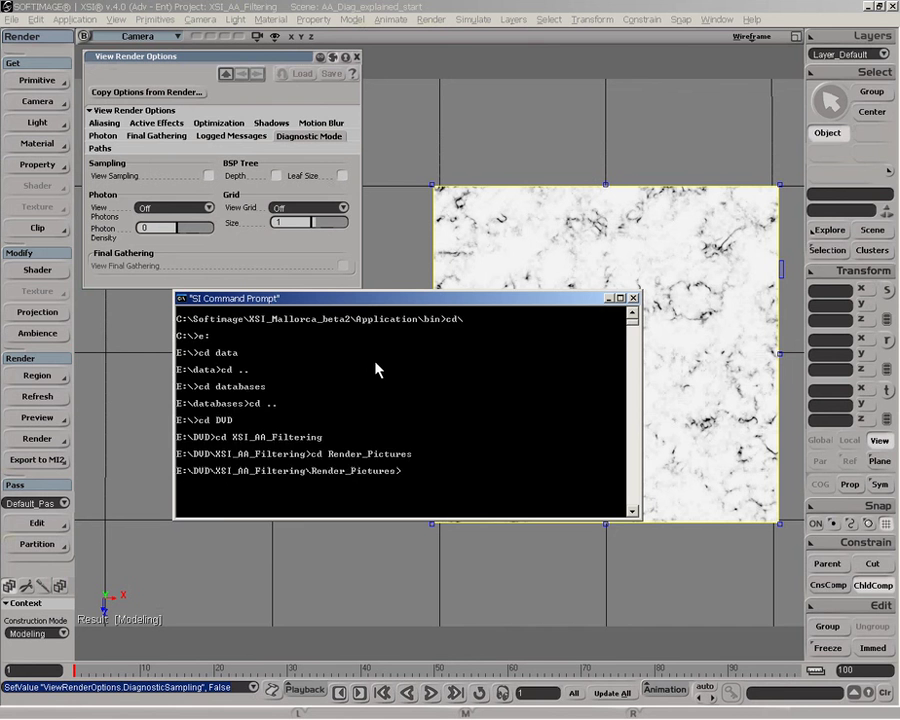
type("dir")
key("Return")
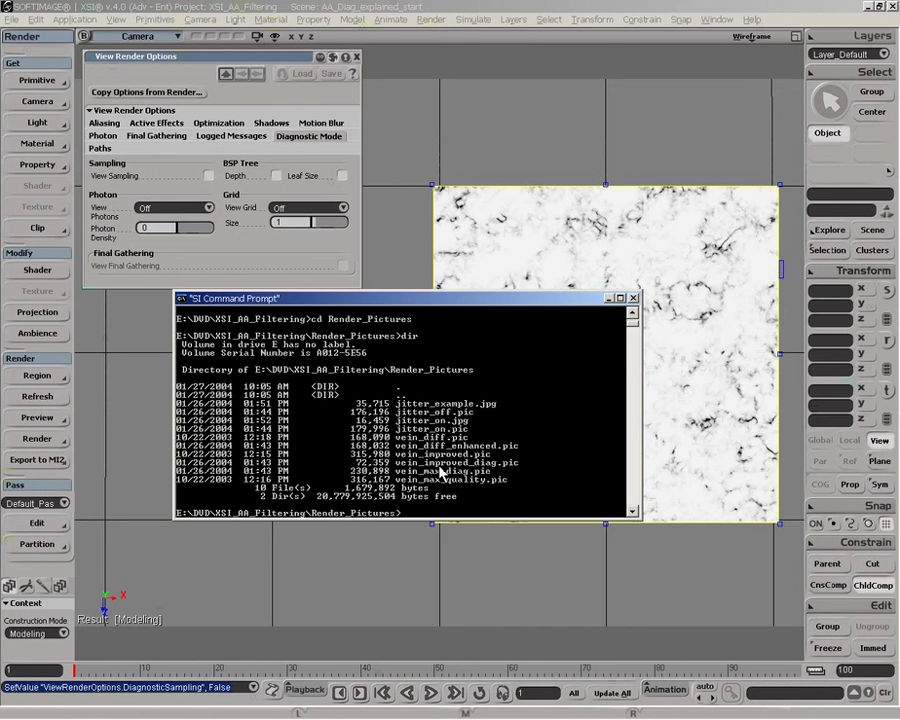
left_click_drag(376, 298, 335, 351)
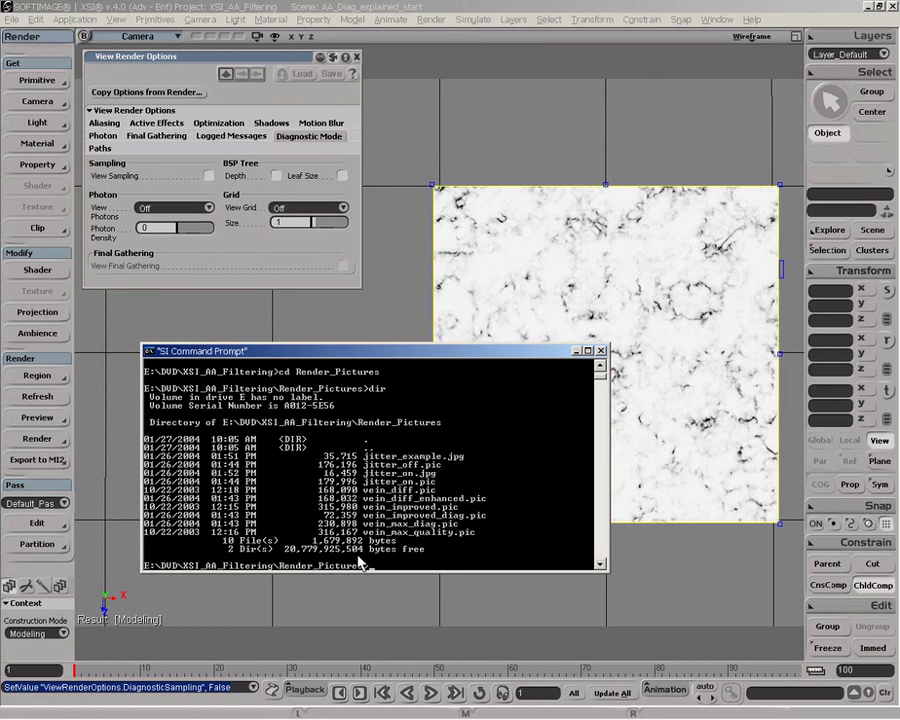
left_click_drag(380, 351, 355, 315)
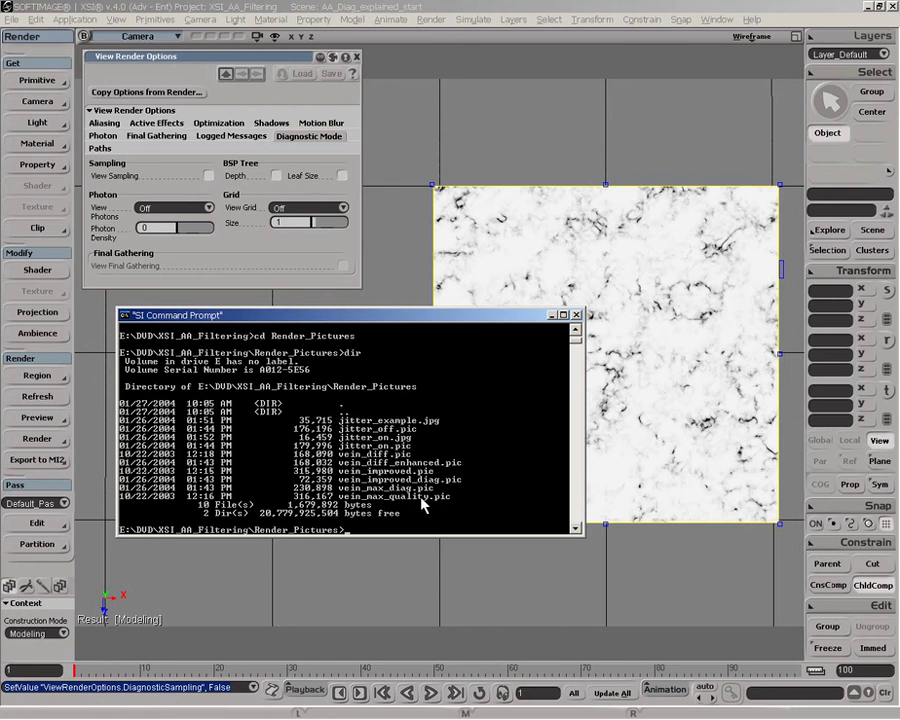
- Switch to the PowerPoint slide comparing high and adjusted quality renders, checking the command prompt's file list in between
key("alt+Tab")
key("alt+Tab")
key("alt+Tab")
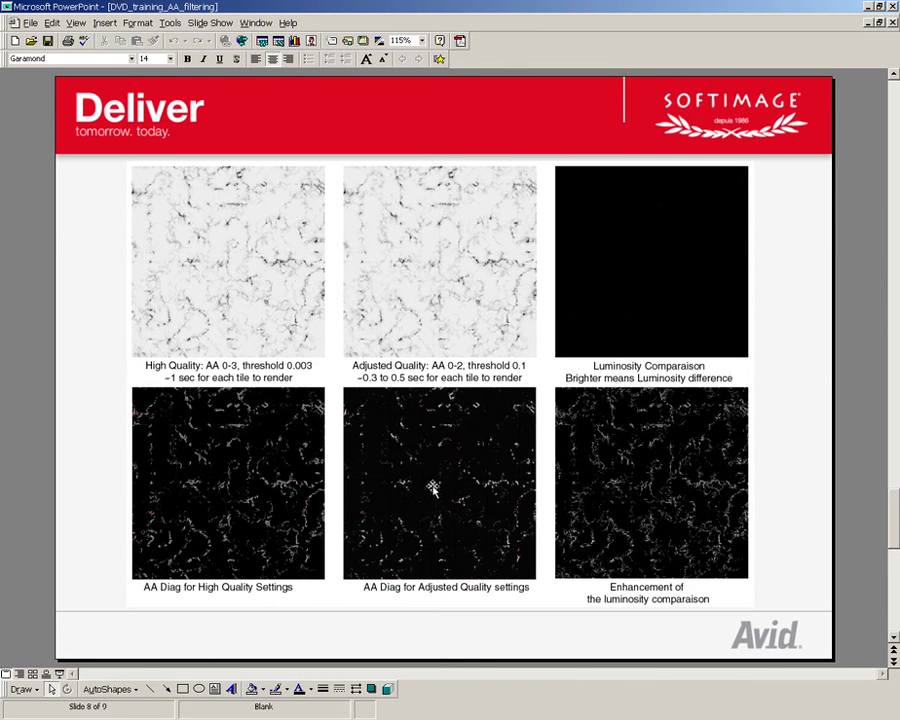
key("alt+Tab")
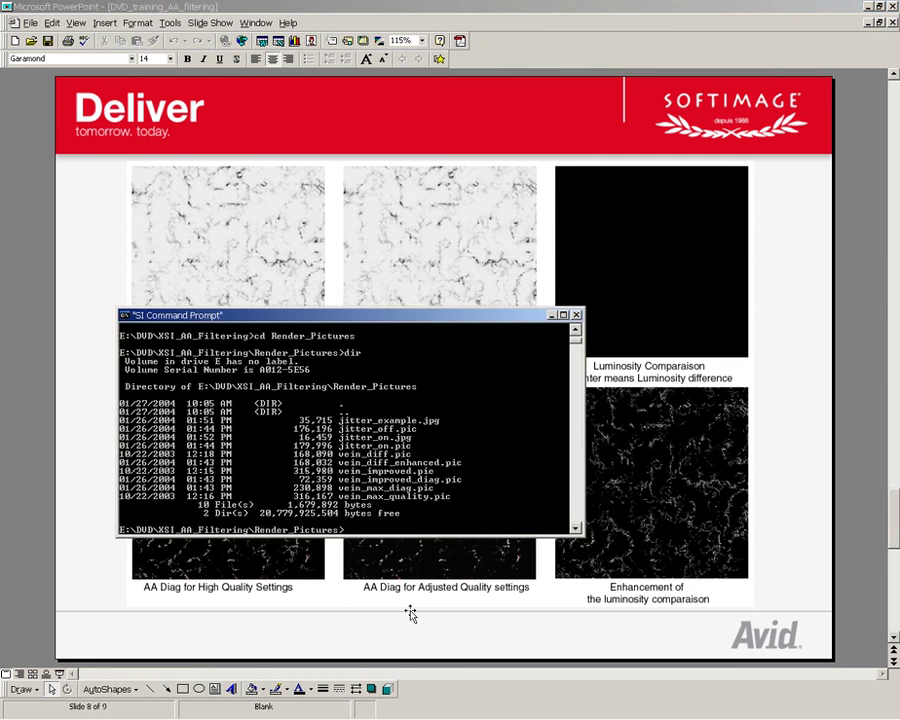
key("alt+Tab")
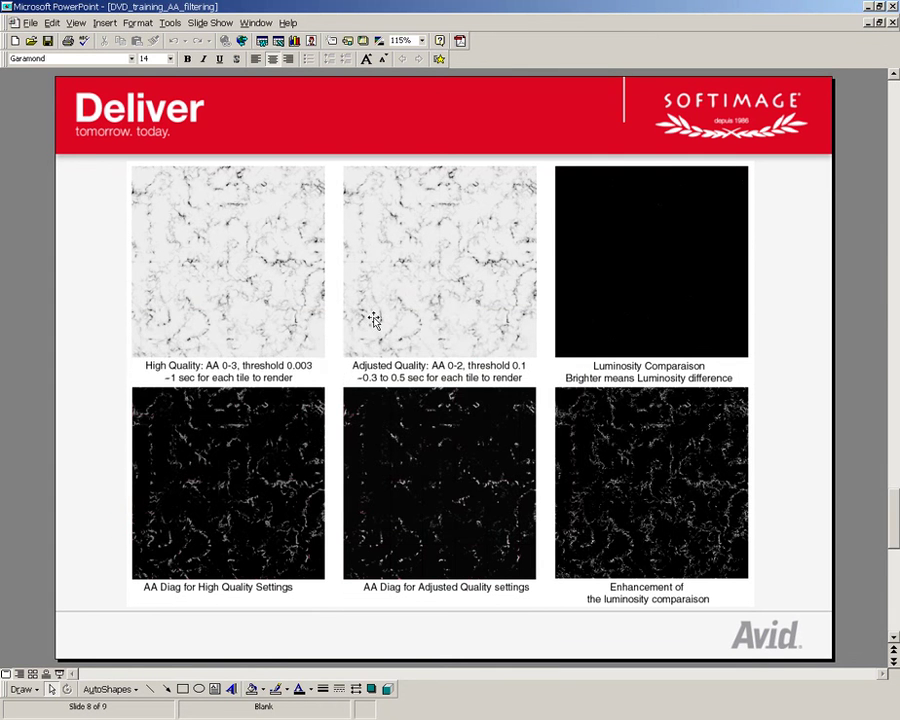